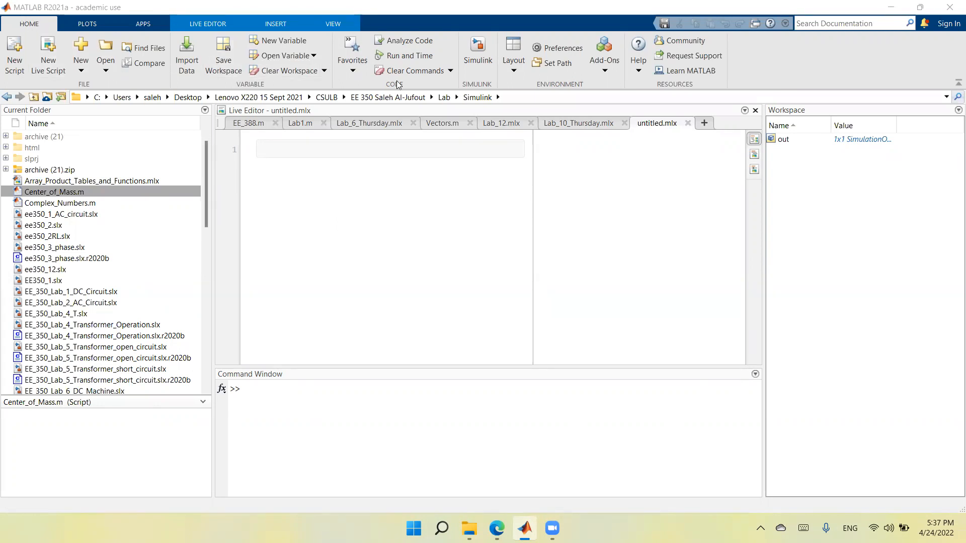
Step: Launch Simulink, create a blank model and maximize its window
click(474, 54)
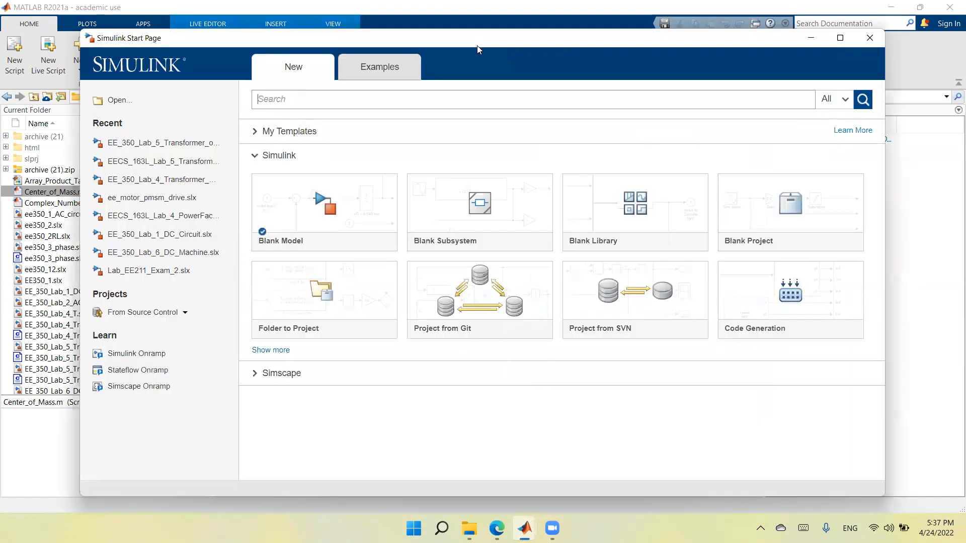
mouse_move(311, 221)
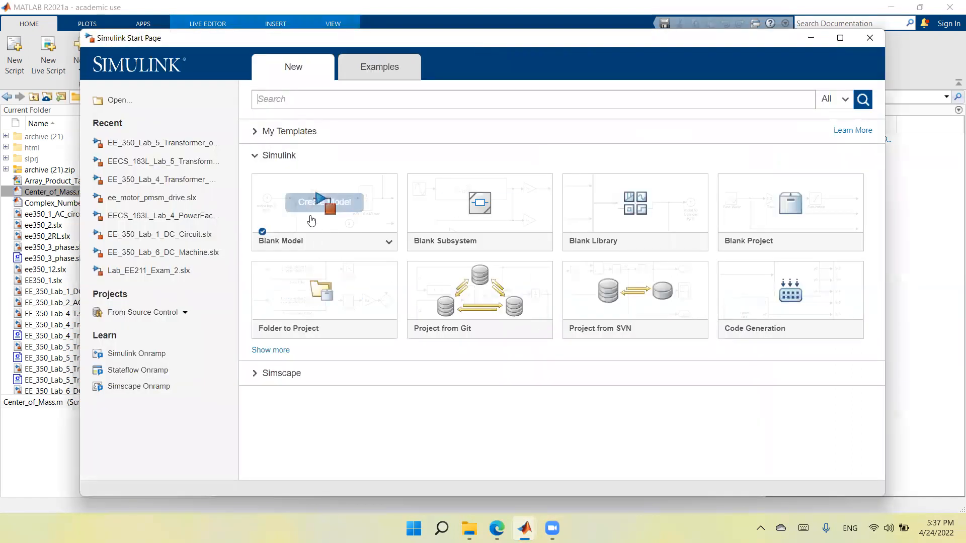
click(280, 221)
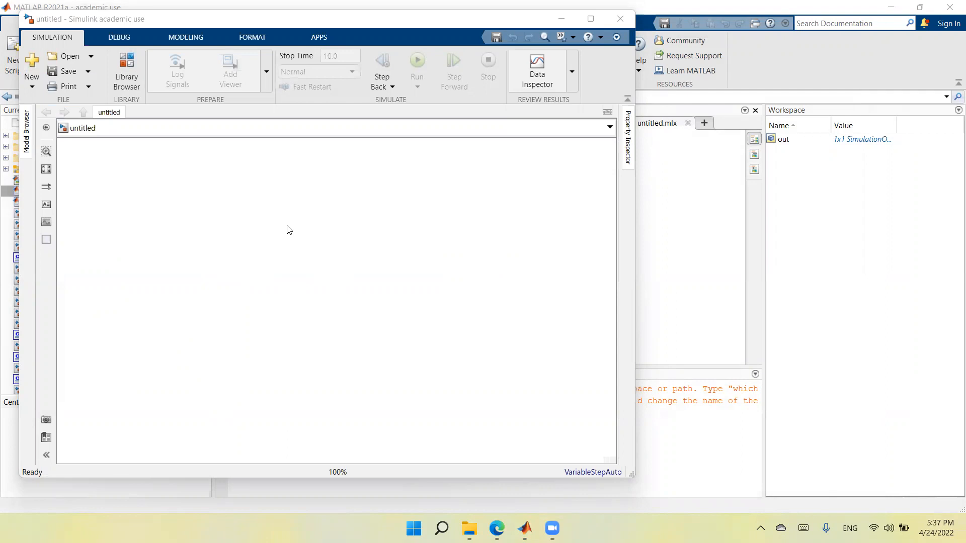
click(590, 20)
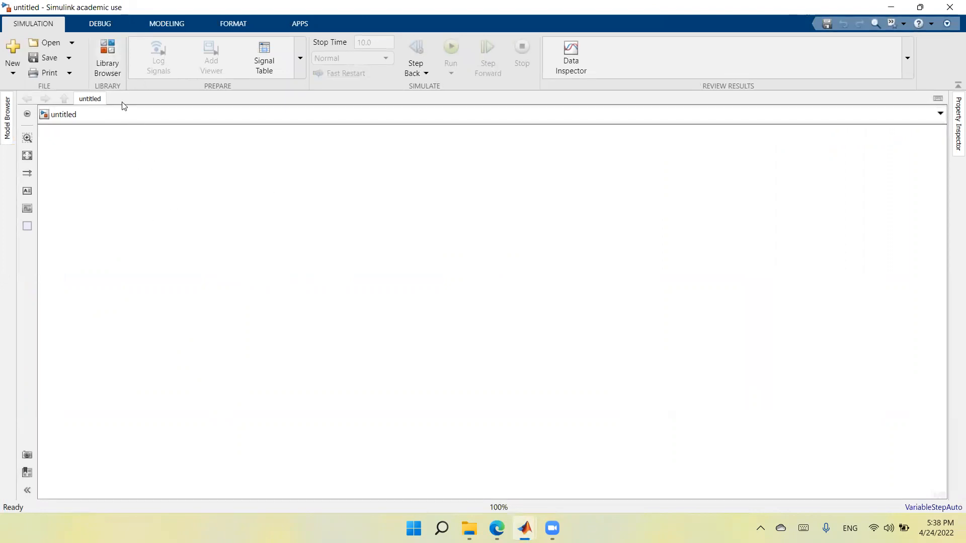
Step: Open the Library Browser and go to the Specialized Power Systems library under Simscape Electrical
click(107, 63)
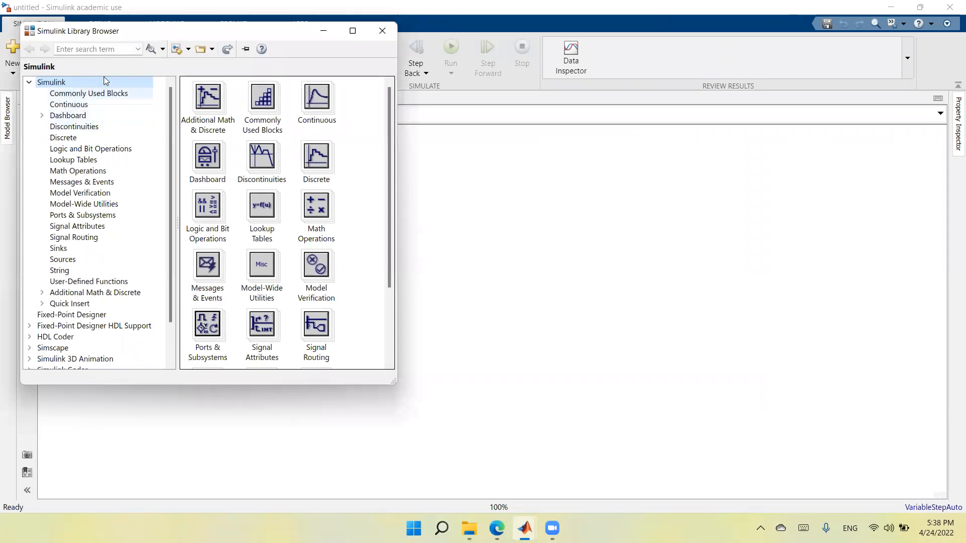
click(91, 347)
scroll(89, 344, down, 2)
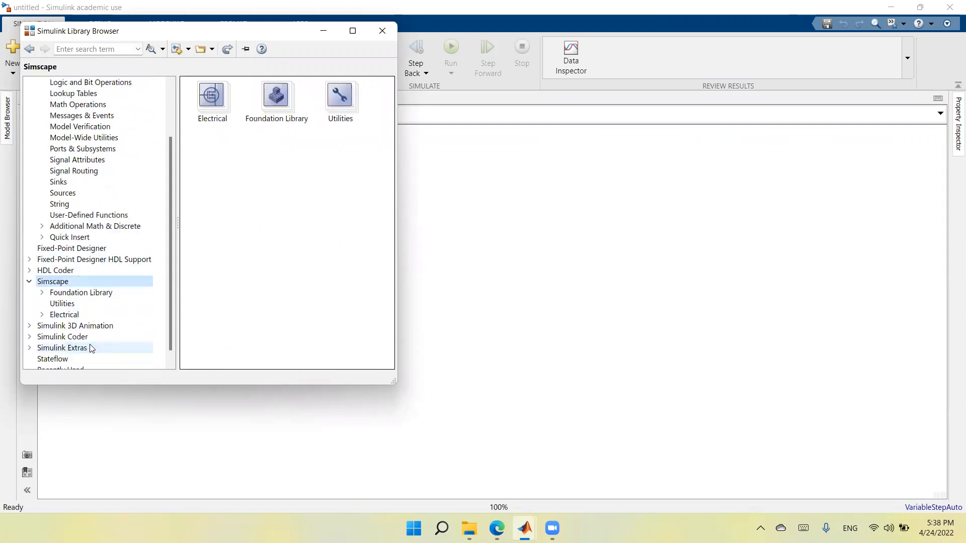
click(99, 313)
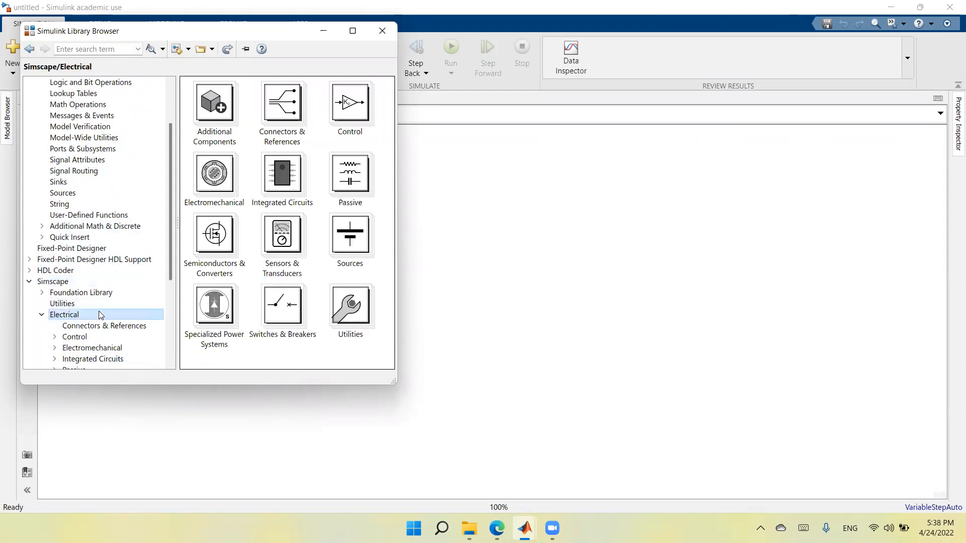
scroll(99, 312, down, 4)
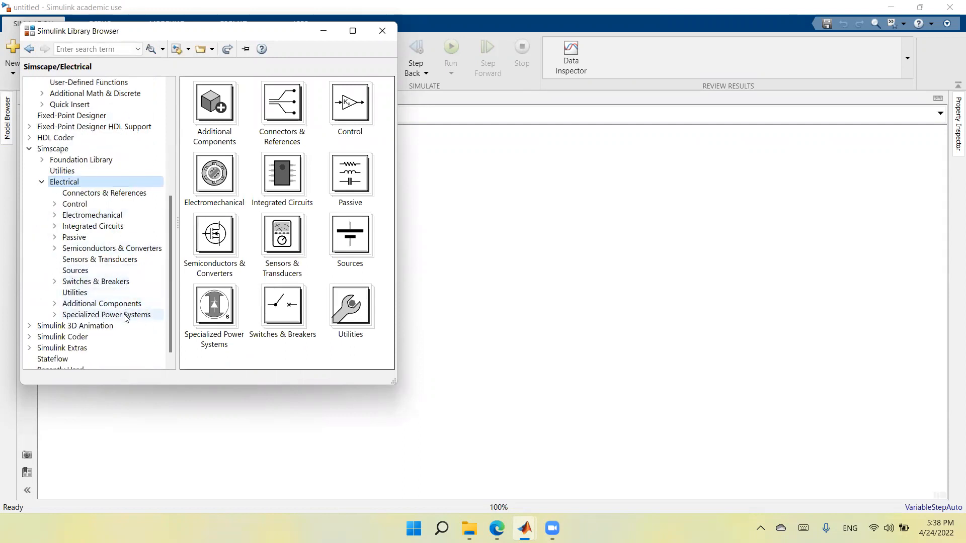
click(126, 316)
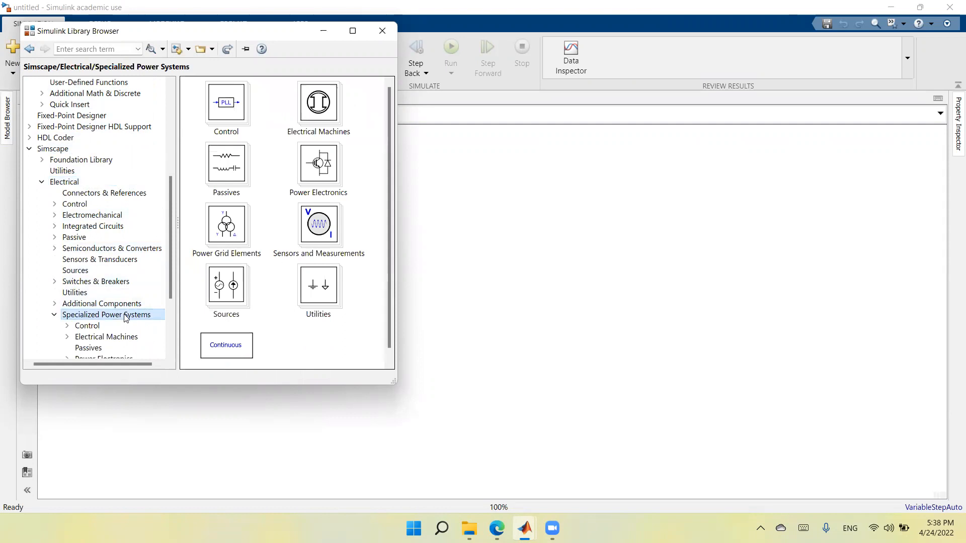
scroll(126, 318, down, 1)
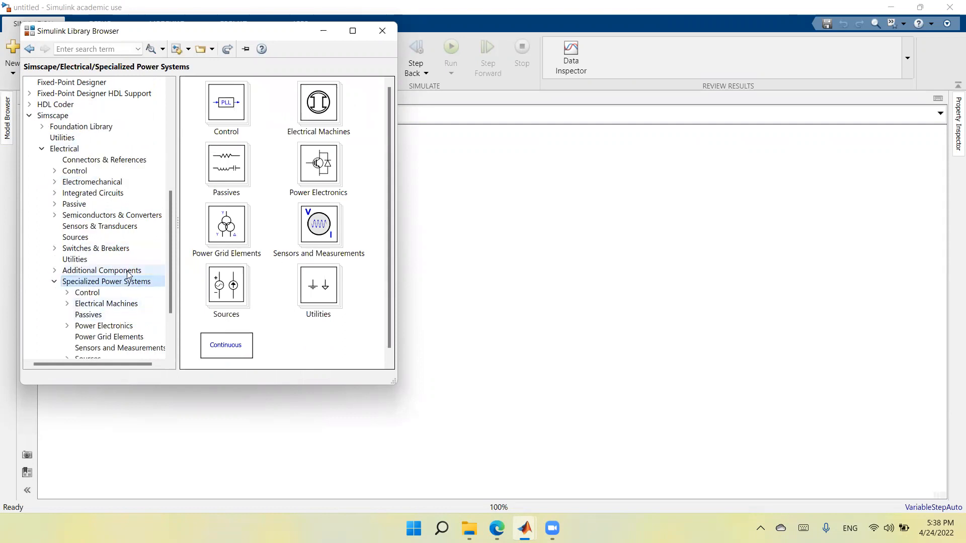
Step: Look through the blocks in the Electrical Machines library of Specialized Power Systems
double_click(130, 305)
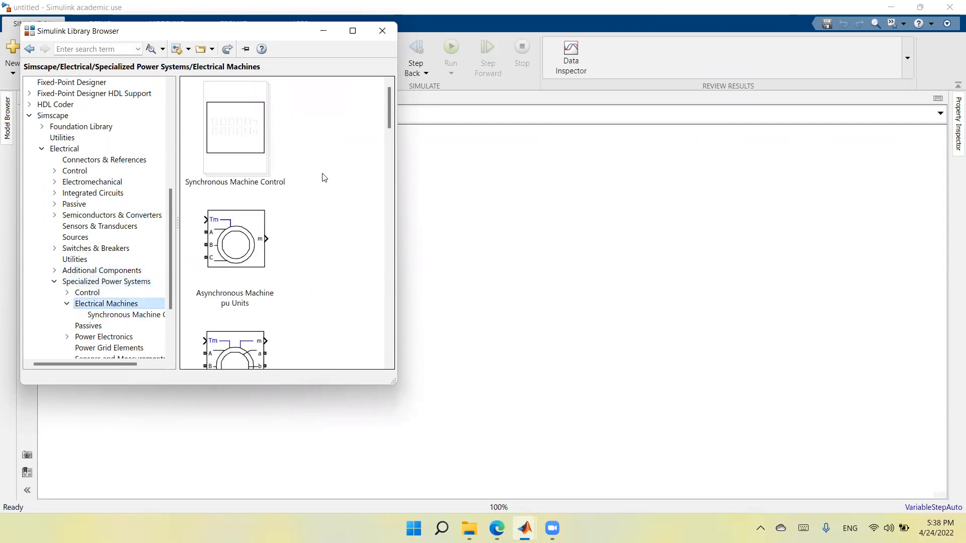
scroll(324, 177, down, 1)
scroll(324, 177, down, 12)
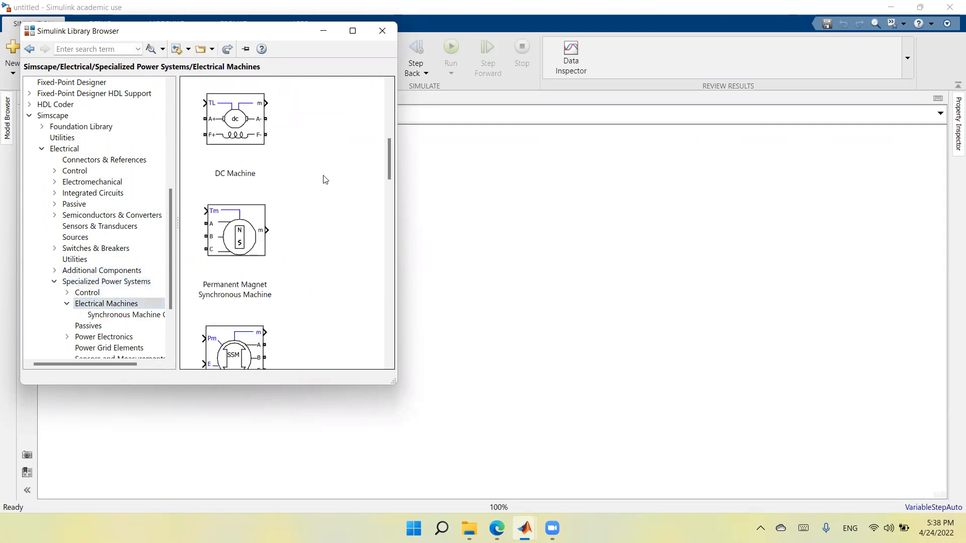
scroll(329, 189, down, 12)
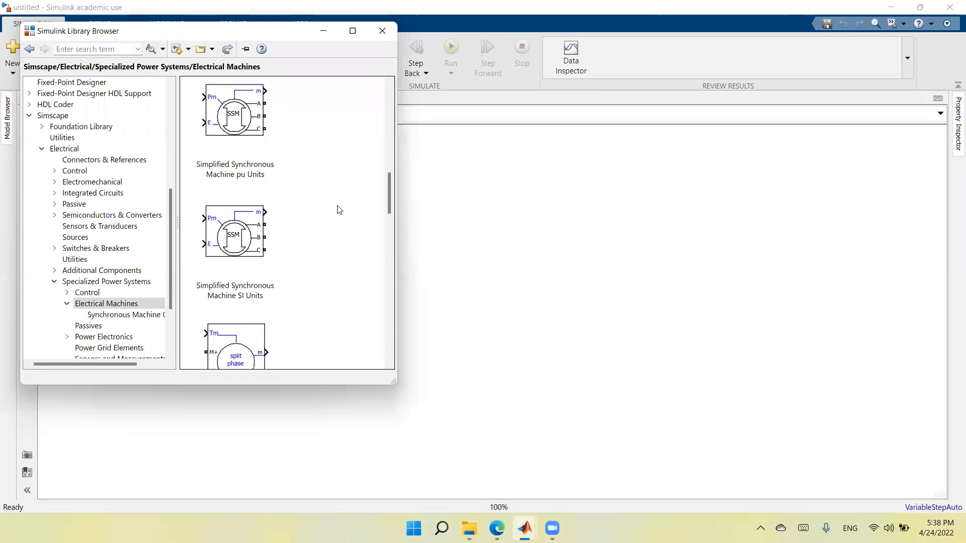
scroll(339, 210, down, 12)
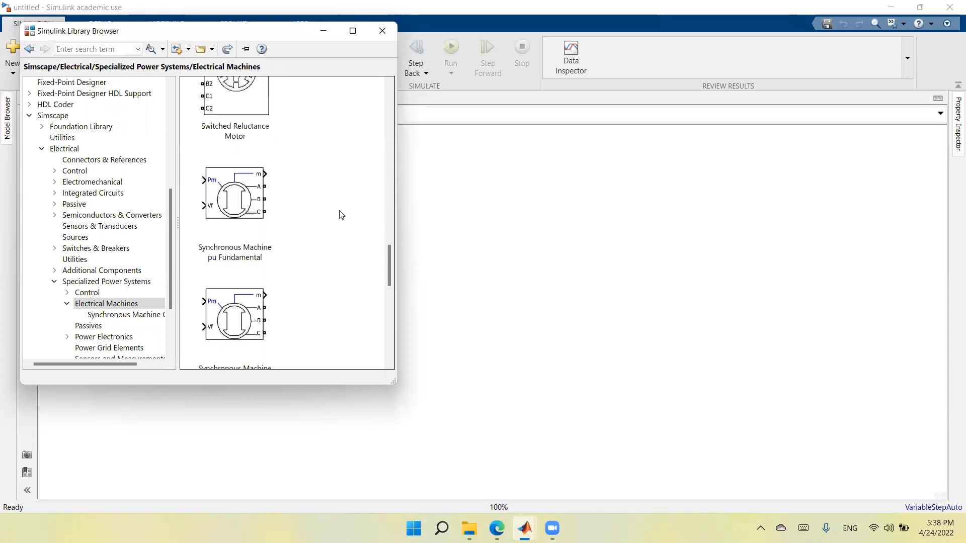
scroll(347, 223, down, 12)
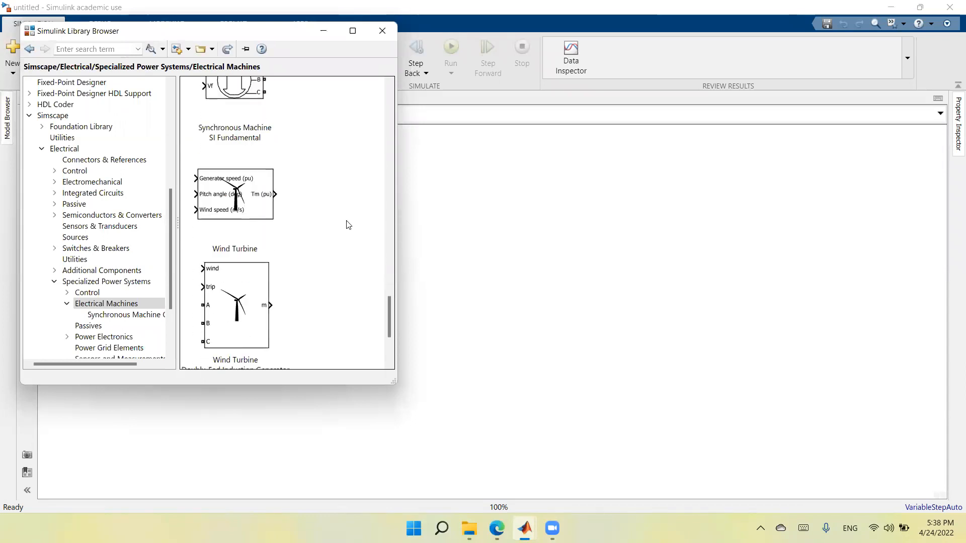
scroll(349, 225, down, 1)
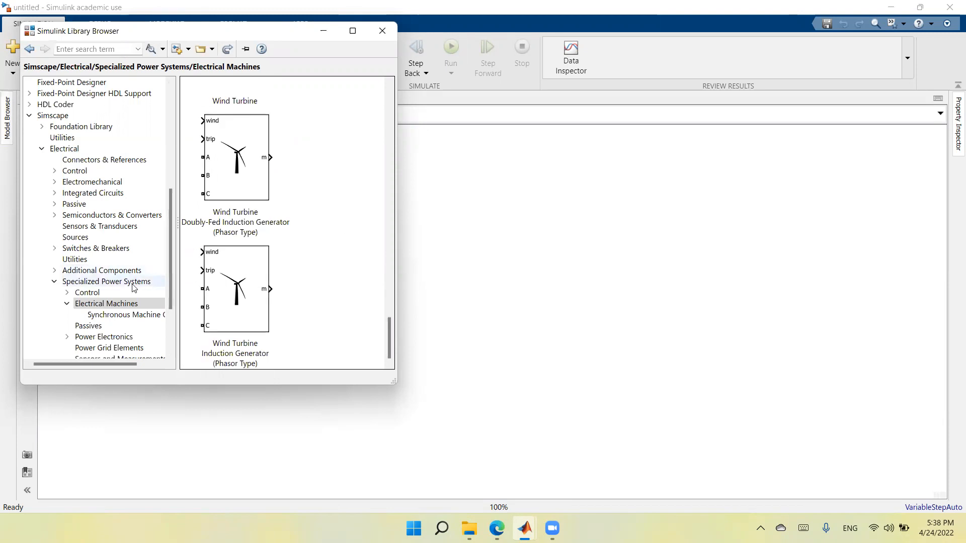
Step: Add an AC Voltage Source from the Specialized Power Systems Sources library and place it in the left part of the model
scroll(146, 284, down, 1)
scroll(134, 278, down, 1)
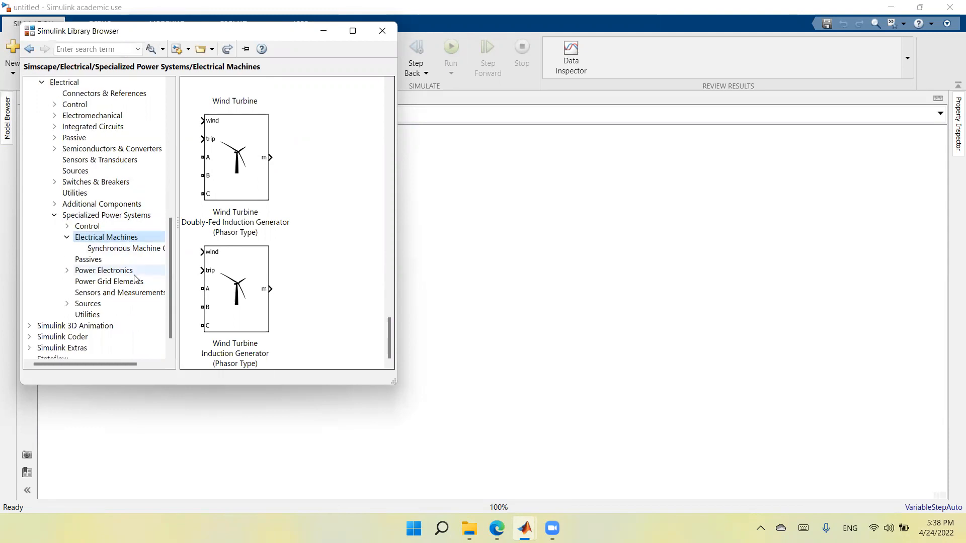
click(97, 305)
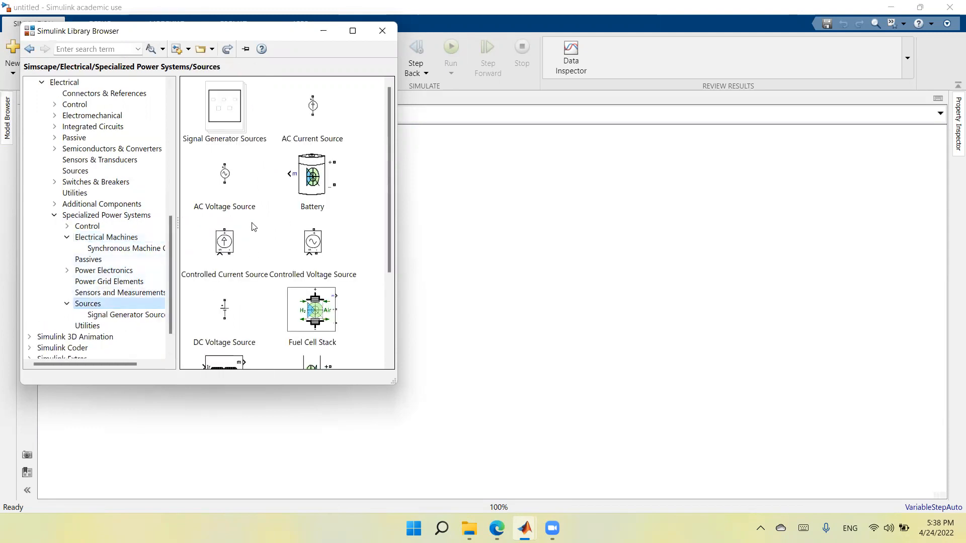
click(228, 183)
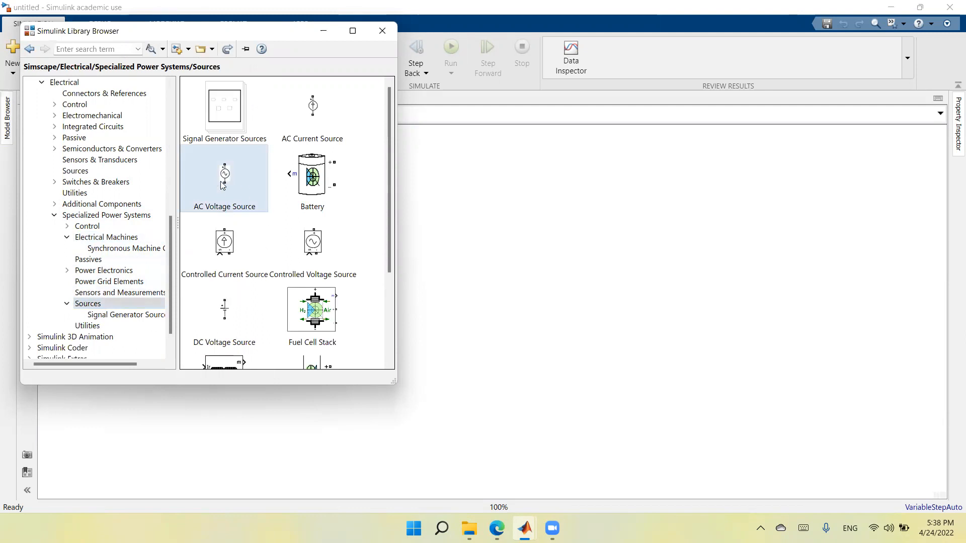
drag(228, 182, 489, 287)
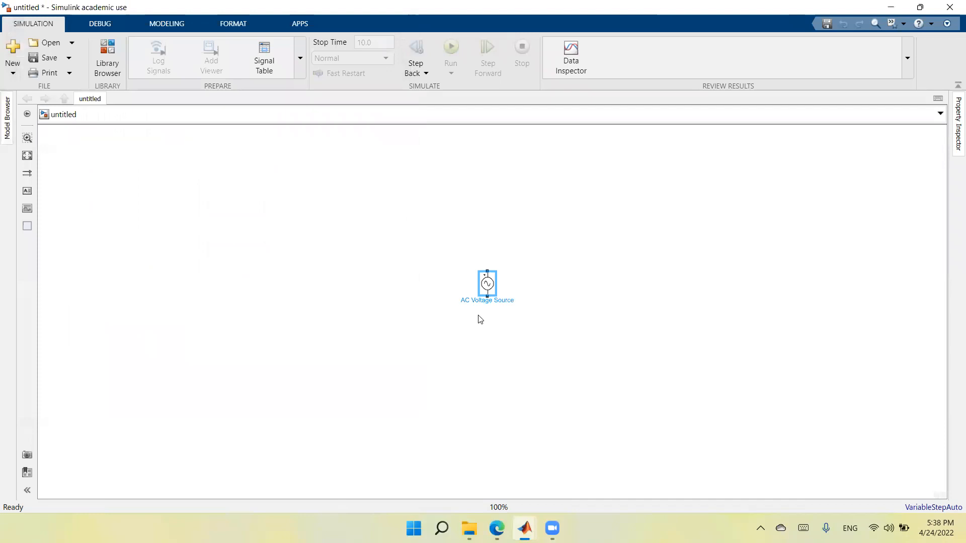
drag(487, 290, 258, 306)
click(188, 210)
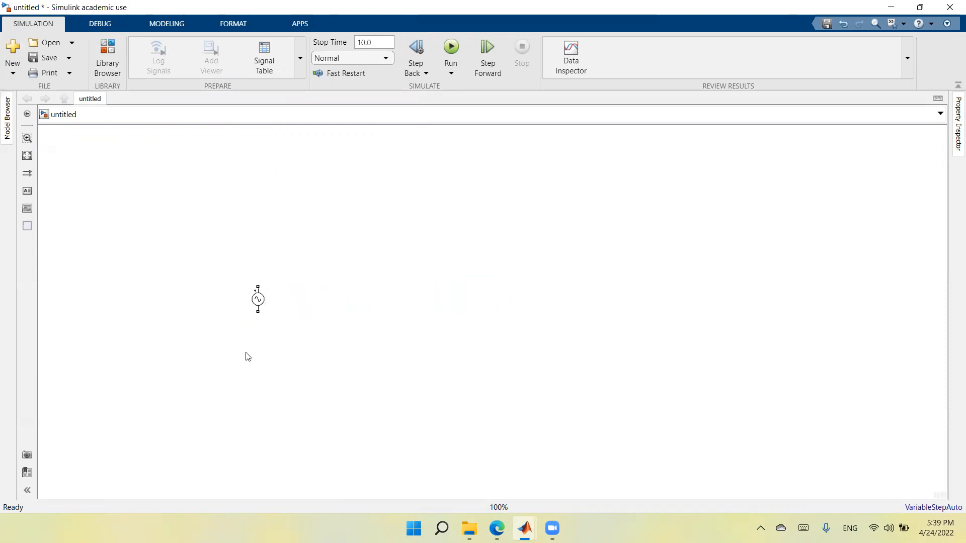
Step: Find the Linear Transformer block by searching for "line" and place it to the right of the AC voltage source, level with it
double_click(407, 341)
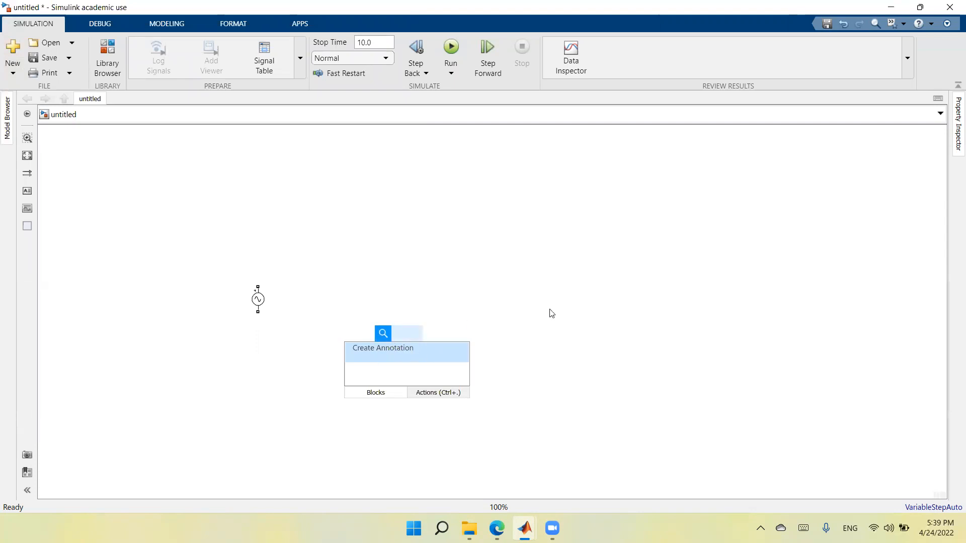
text(line)
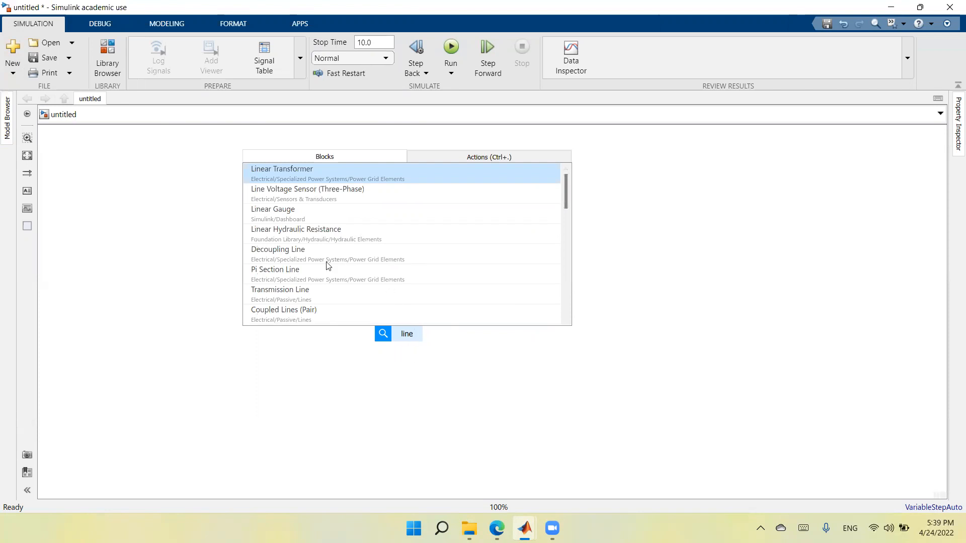
click(284, 170)
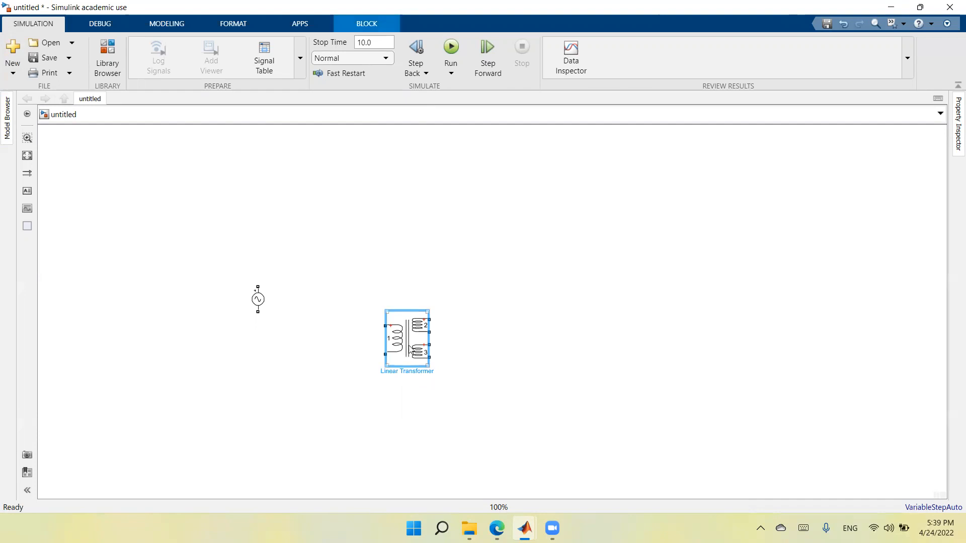
drag(410, 350, 407, 311)
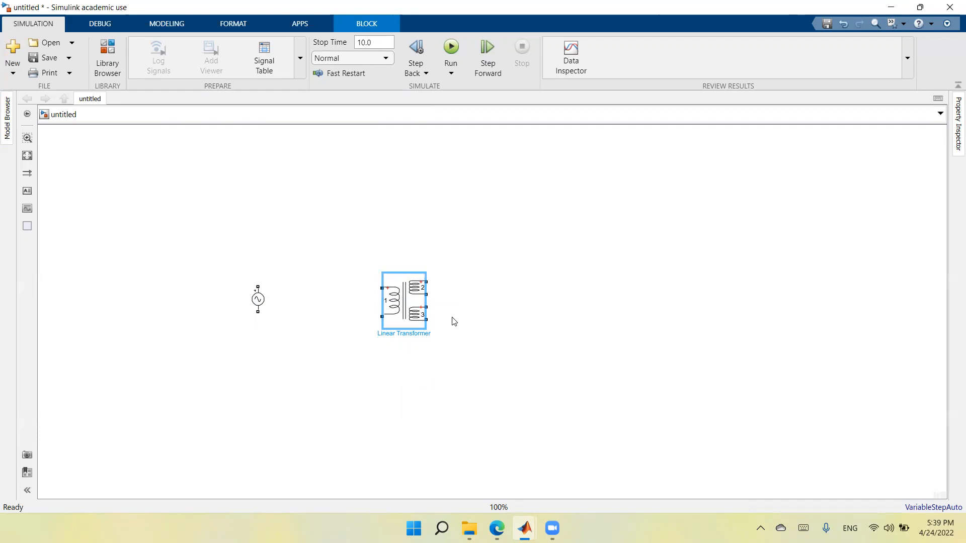
Step: Configure the linear transformer with the three-windings option turned off and its units set to SI
double_click(401, 302)
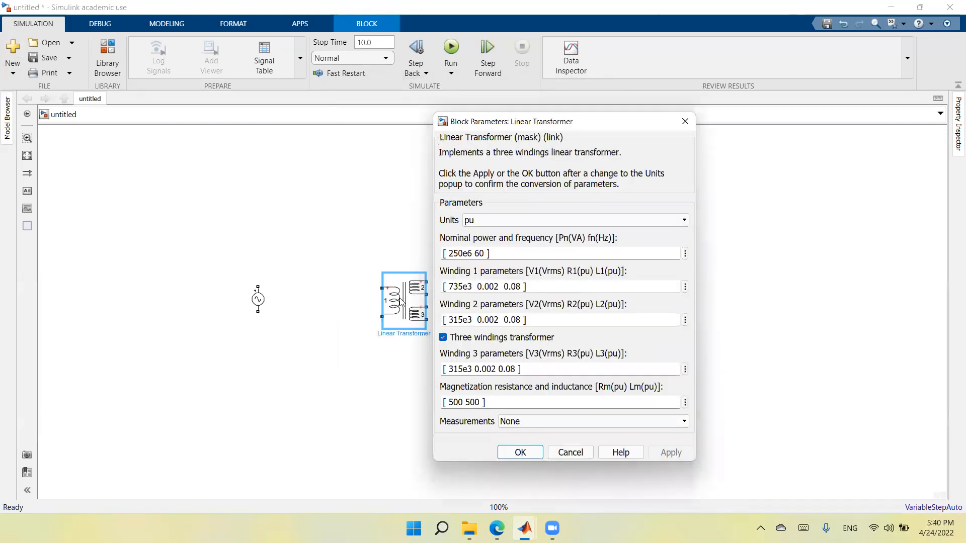
click(442, 337)
click(684, 220)
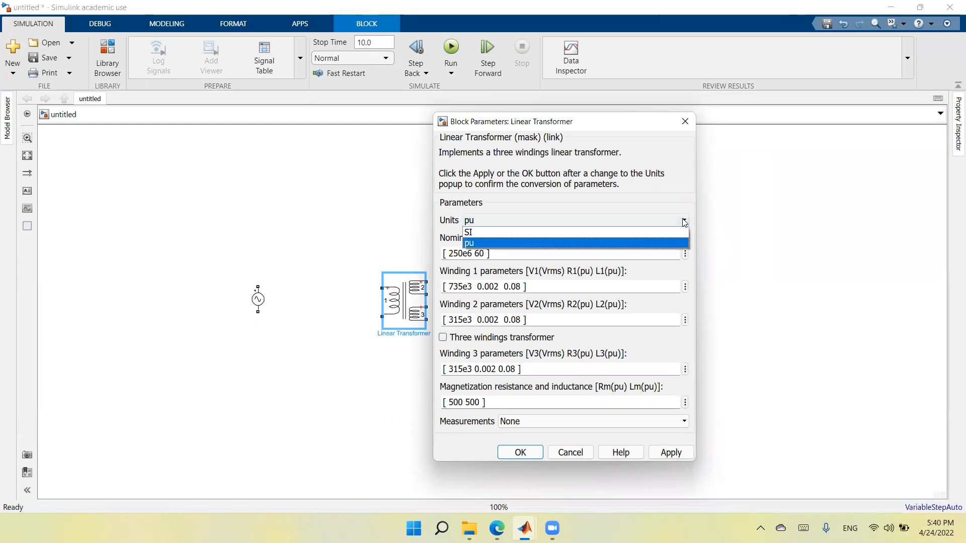
click(676, 232)
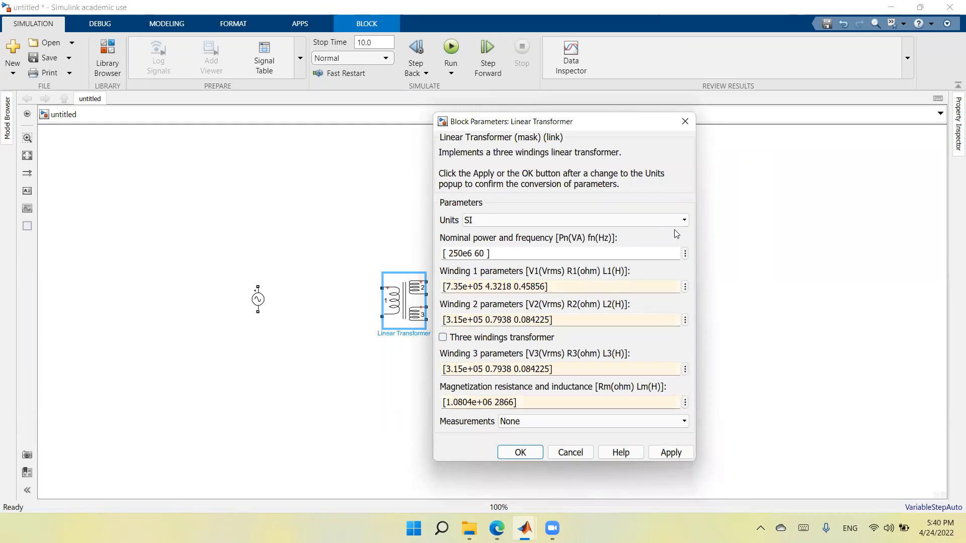
click(674, 458)
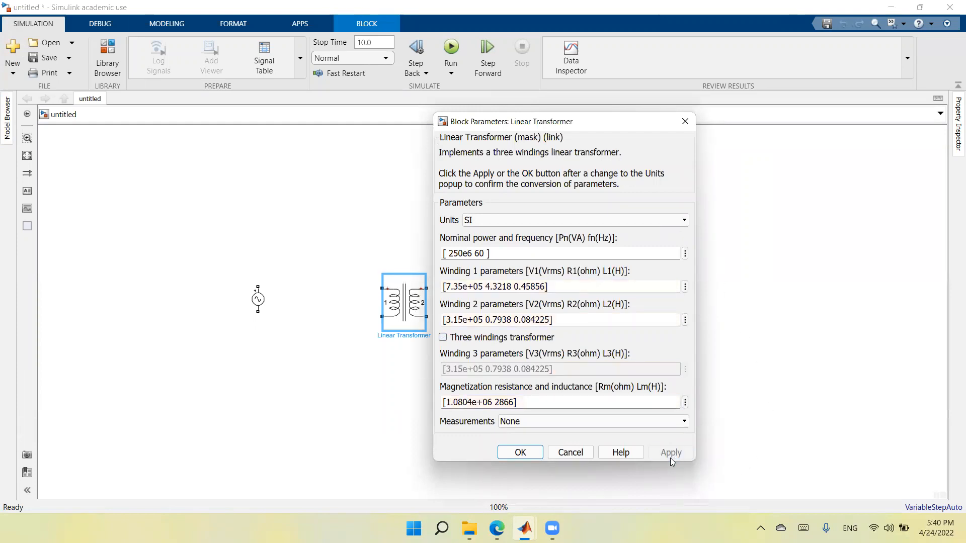
click(526, 455)
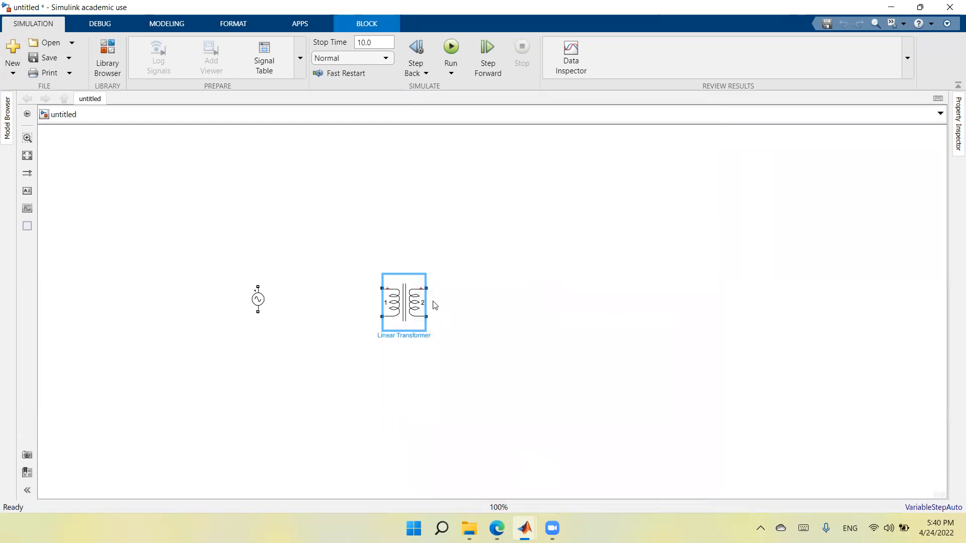
Step: Move the linear transformer farther right, away from the AC voltage source
drag(407, 303, 466, 311)
double_click(438, 286)
key(Escape)
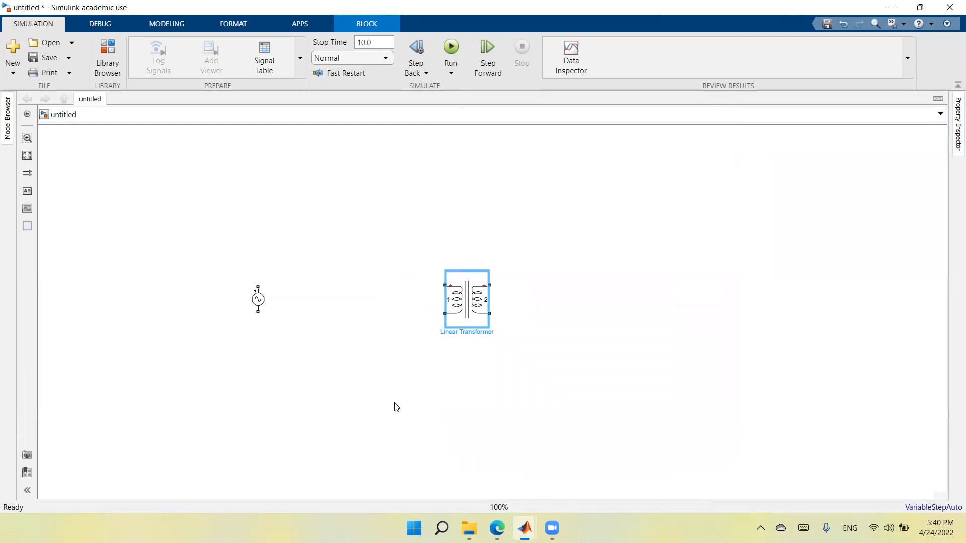
Step: Search for "meas" and insert a Voltage Measurement block below the AC voltage source
click(395, 405)
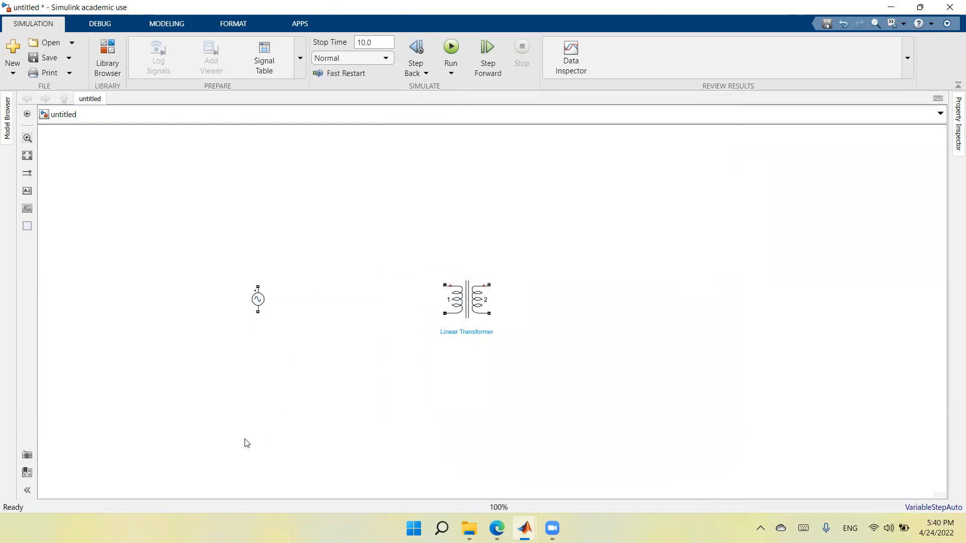
text(meas)
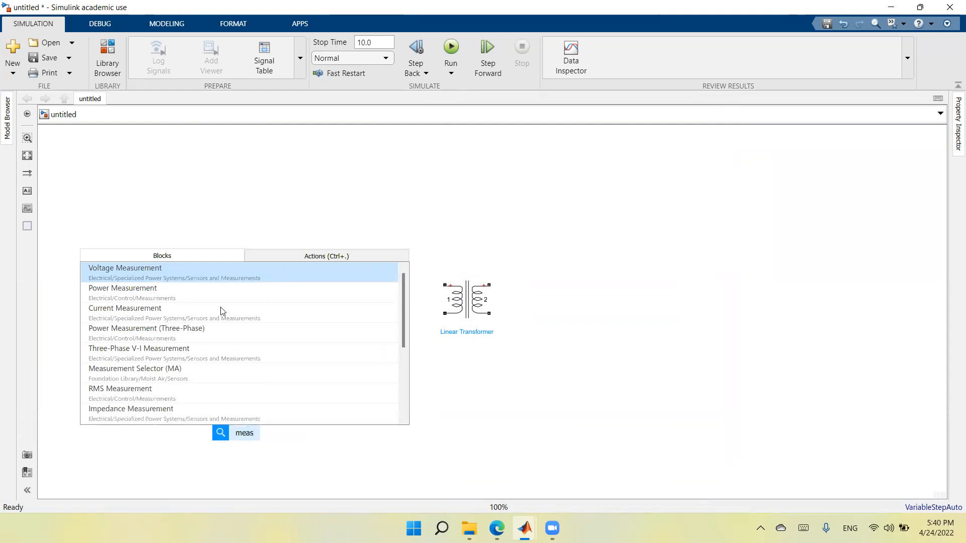
click(221, 275)
Step: Search for "mea" and insert a Current Measurement block to the right of the Voltage Measurement block
double_click(342, 444)
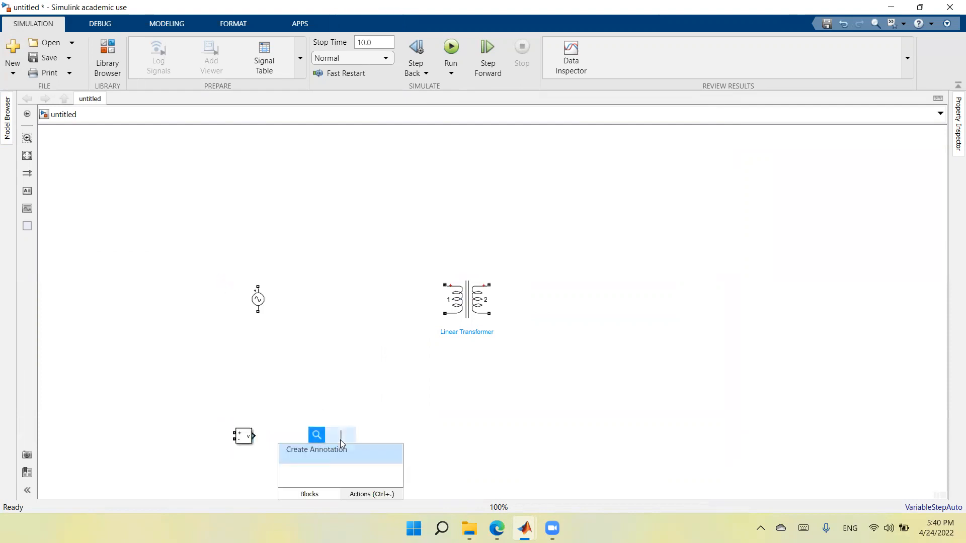
text(as)
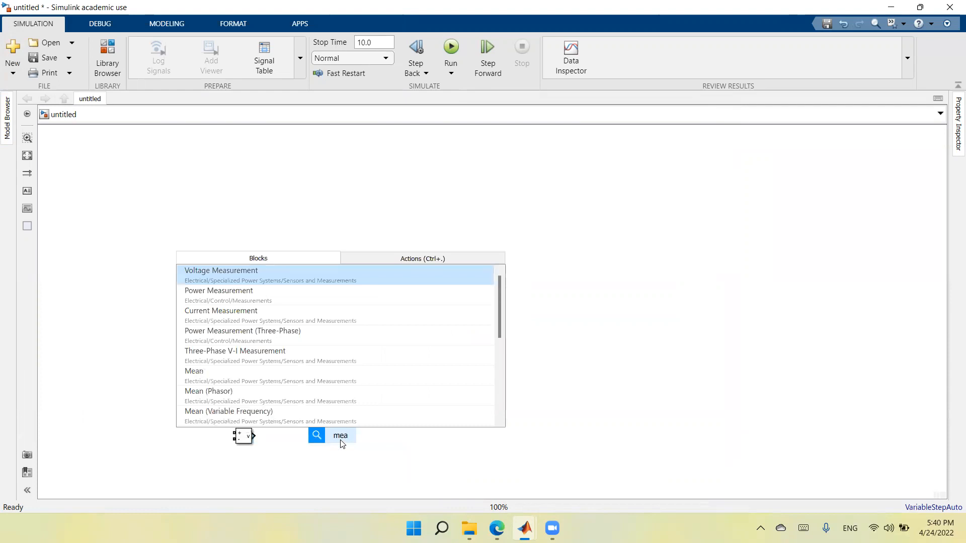
click(341, 325)
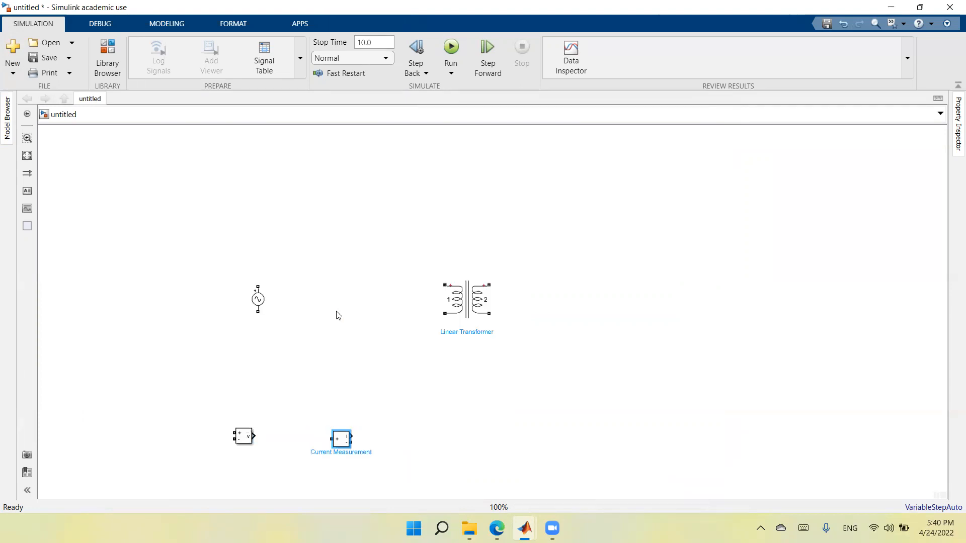
Step: Search for "meas", insert a Power Measurement block, and place it above the linear transformer
double_click(474, 411)
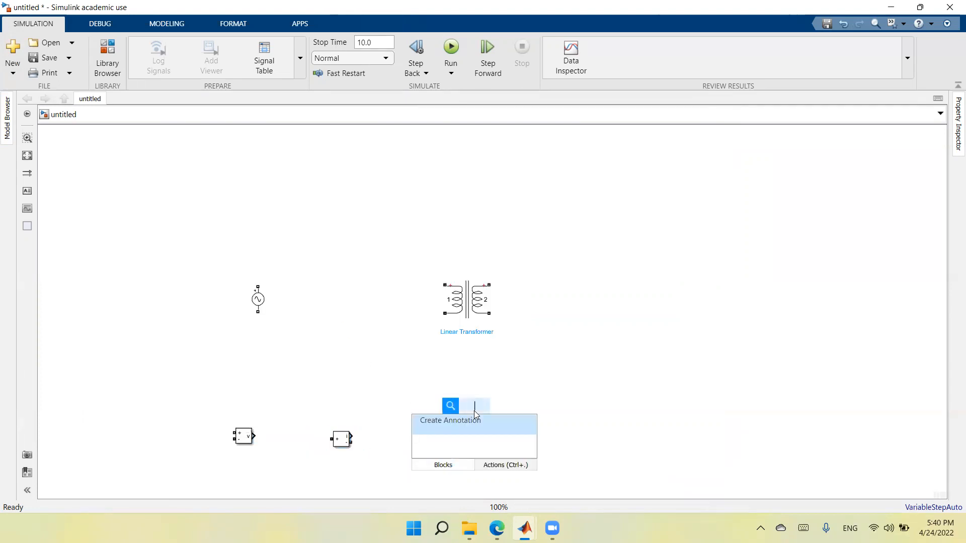
text(meas)
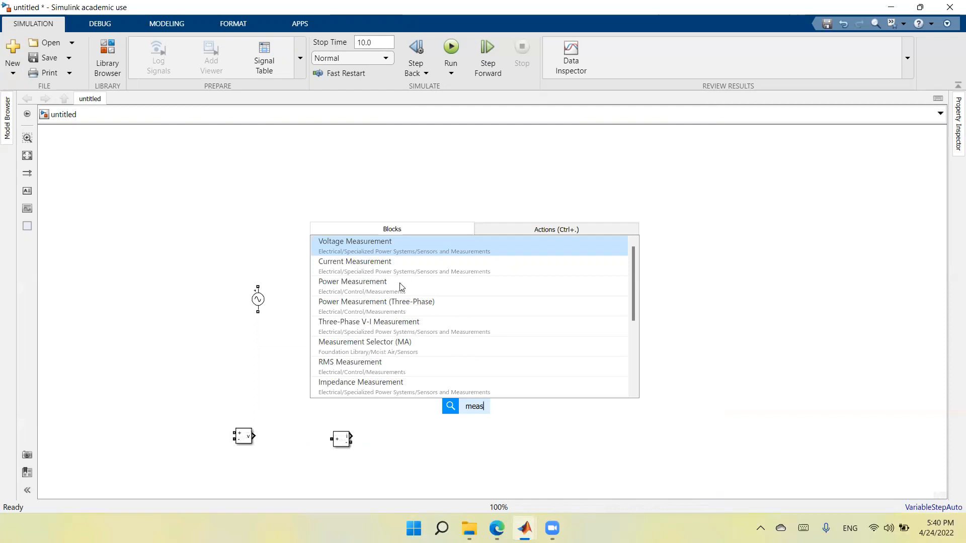
click(373, 285)
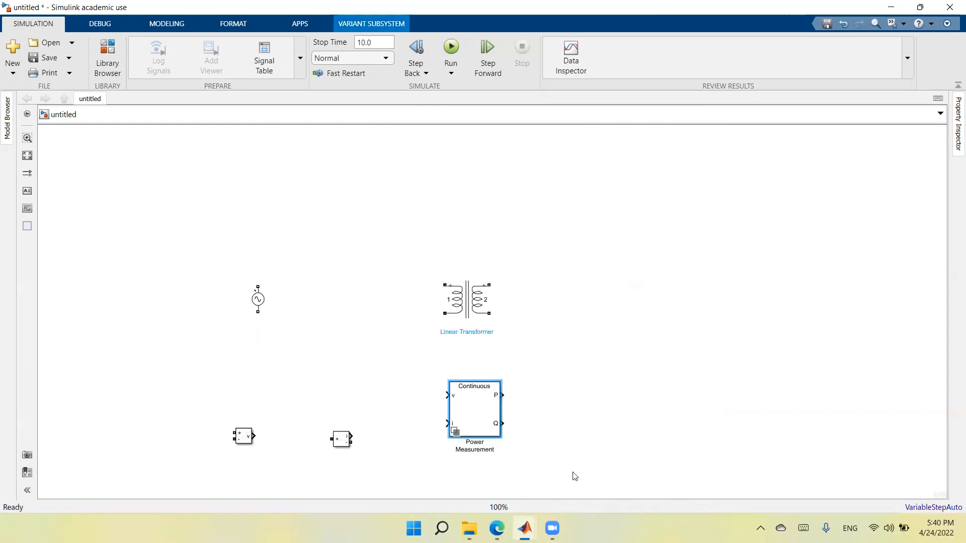
drag(478, 414, 474, 186)
Step: Set the Power Measurement block's harmonic numbers to [1] and apply the change
double_click(475, 182)
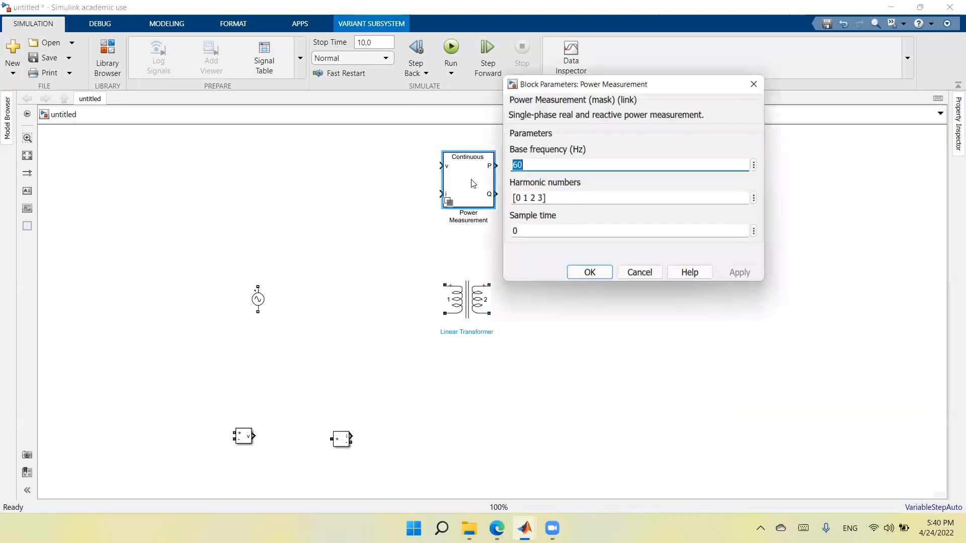
click(541, 198)
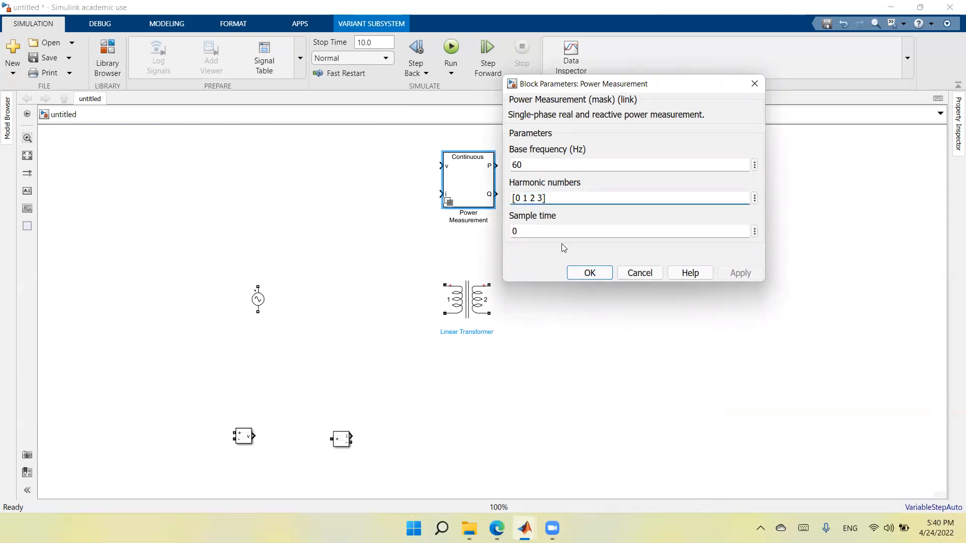
key(shift+Left)
key(shift+Left)
key(shift+Left)
key(shift+Left)
key(shift+Left)
key(shift+Left)
key(shift+Left)
text(1)
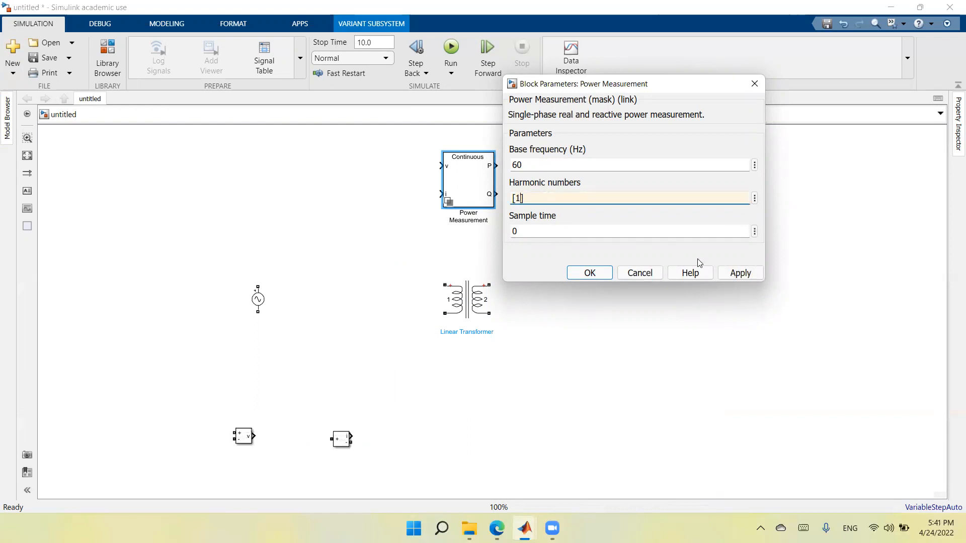
click(738, 275)
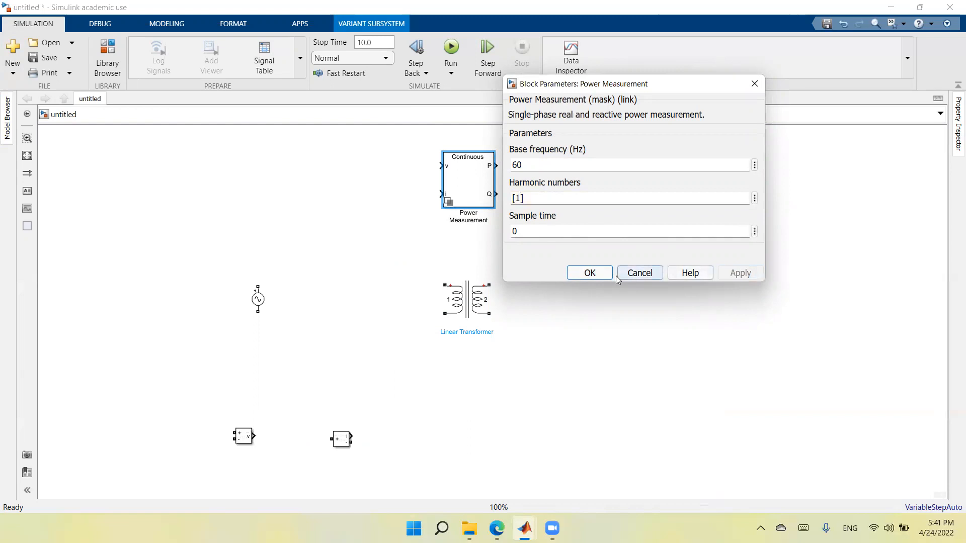
click(589, 273)
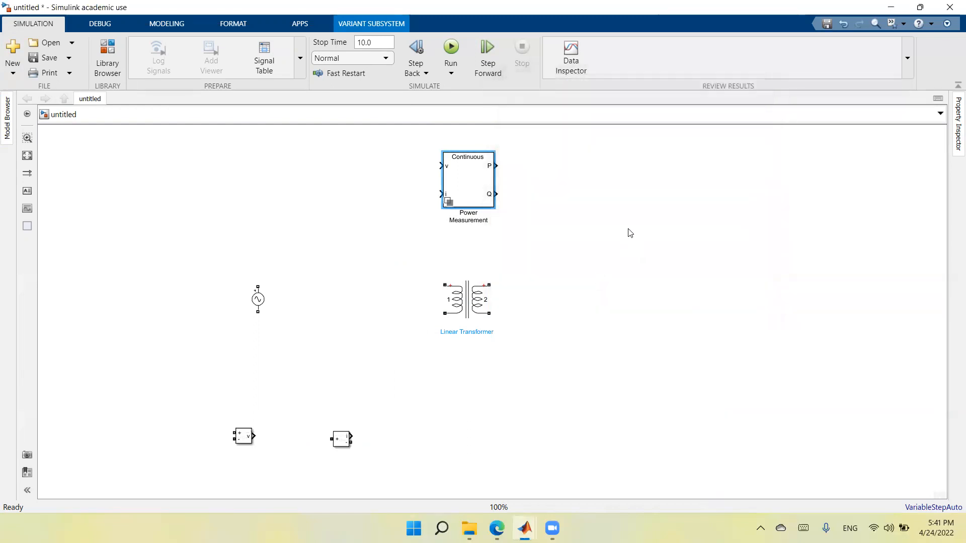
Step: Wire the AC voltage source through the Current Measurement block to the transformer's primary winding, with a return line to the source
drag(342, 443, 303, 281)
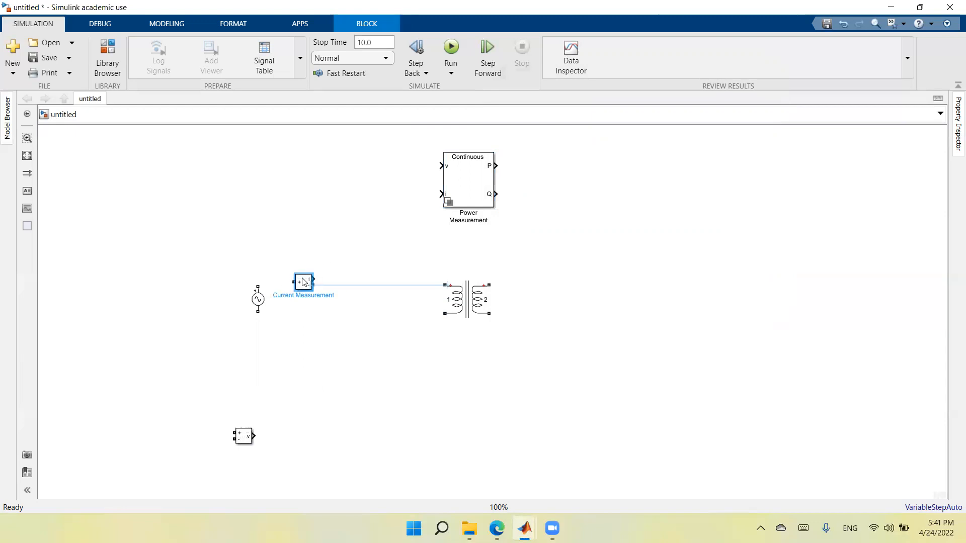
drag(294, 282, 259, 285)
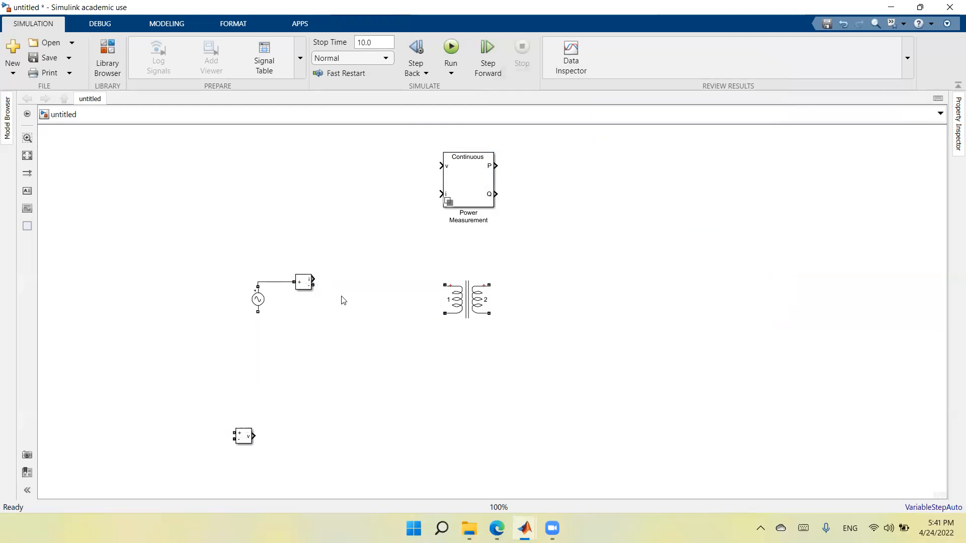
drag(313, 285, 444, 285)
drag(257, 311, 444, 317)
Step: Tidy the primary loop by raising the Current Measurement block and its line above the source and routing the return line below it
drag(369, 316, 371, 354)
drag(347, 284, 359, 255)
drag(309, 282, 308, 253)
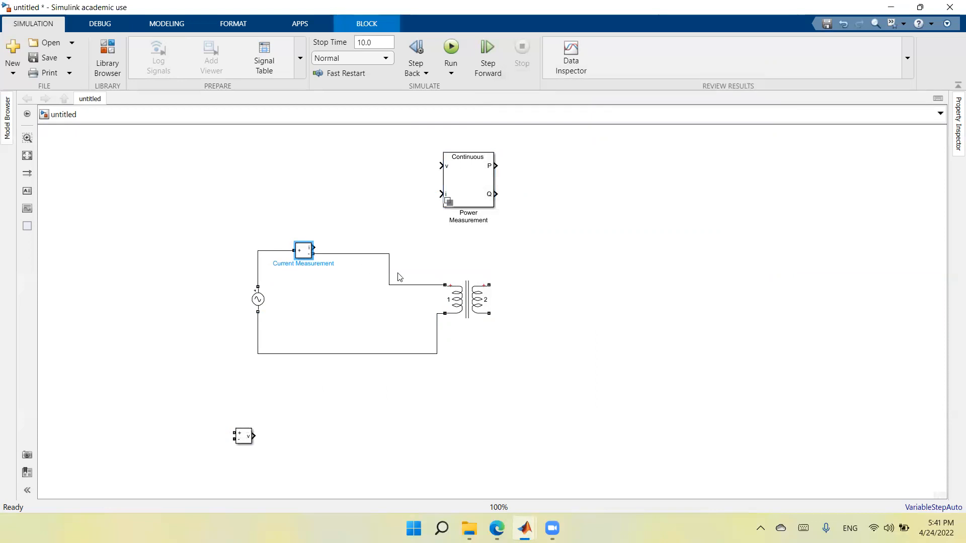
drag(405, 288, 403, 254)
click(385, 308)
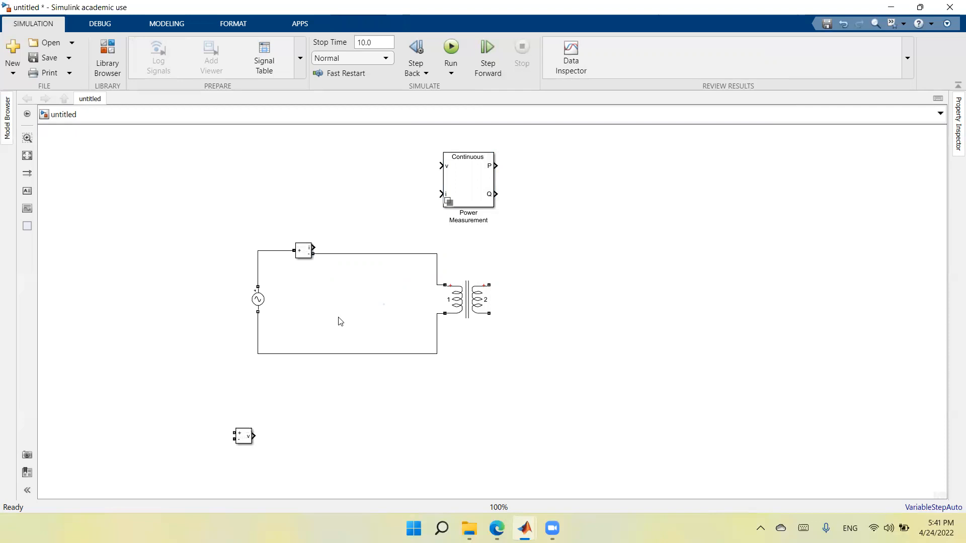
drag(263, 303, 265, 301)
drag(322, 334, 322, 344)
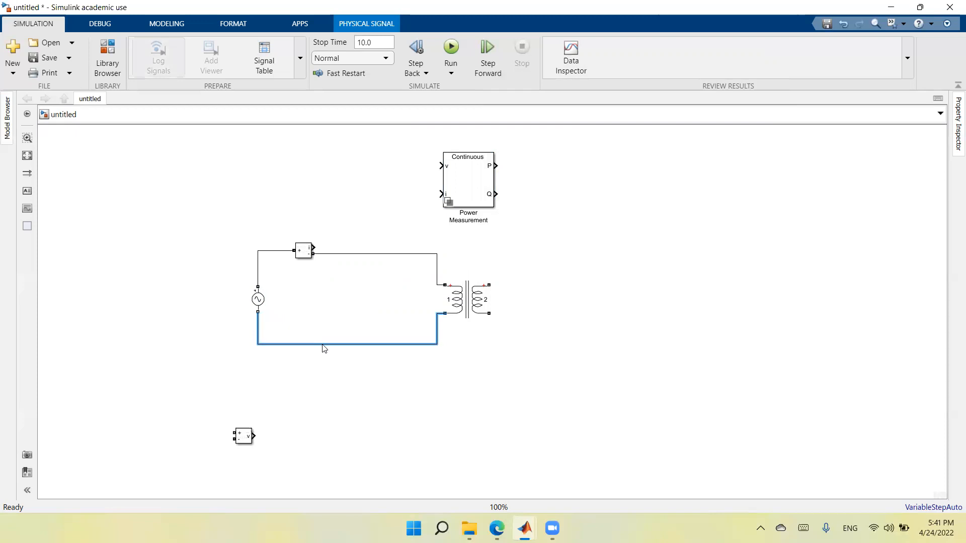
Step: Insert an RMS block, connect it to the Current Measurement block's i output, and shift the Power Measurement block right to make room
double_click(347, 443)
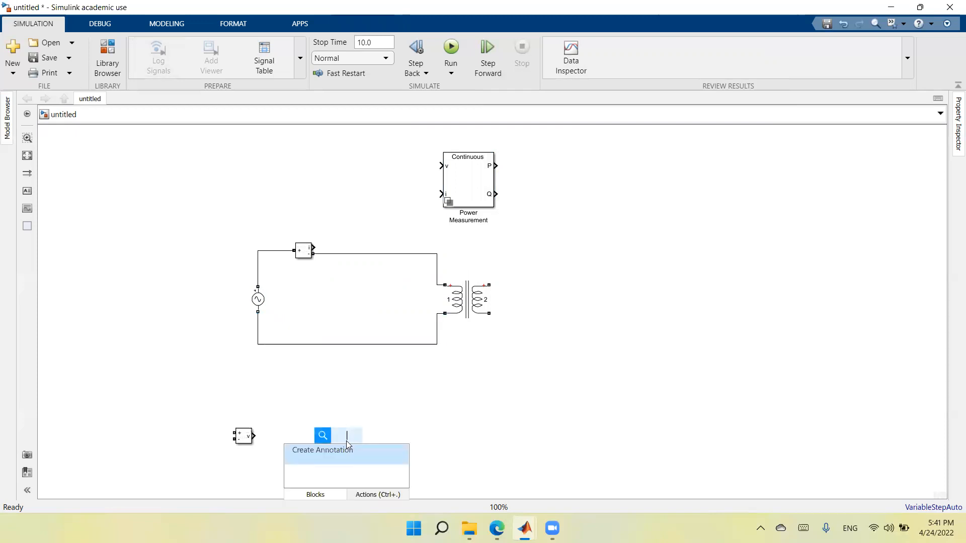
text(rms)
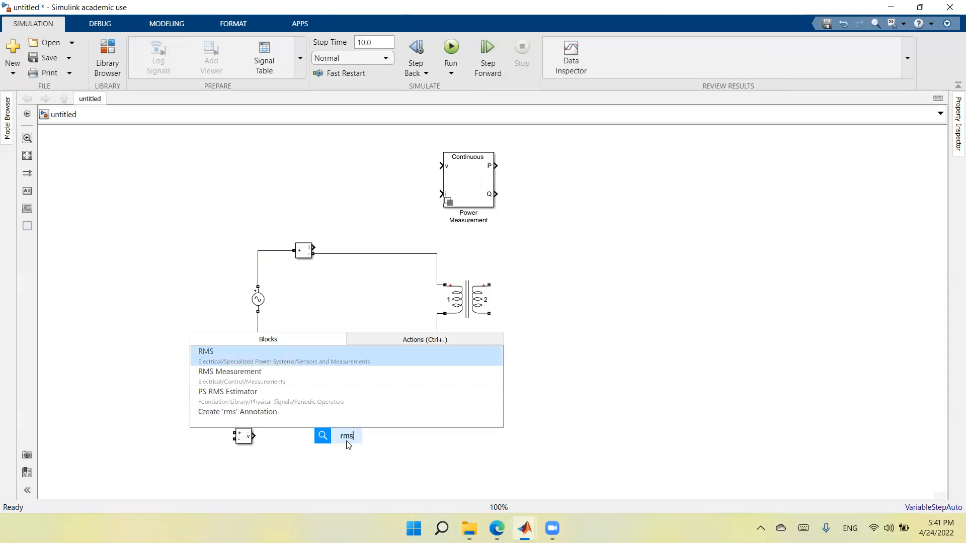
key(Return)
mouse_move(347, 445)
mouse_down()
mouse_move(366, 230)
mouse_move(323, 220)
mouse_move(313, 247)
mouse_up()
drag(468, 185, 513, 175)
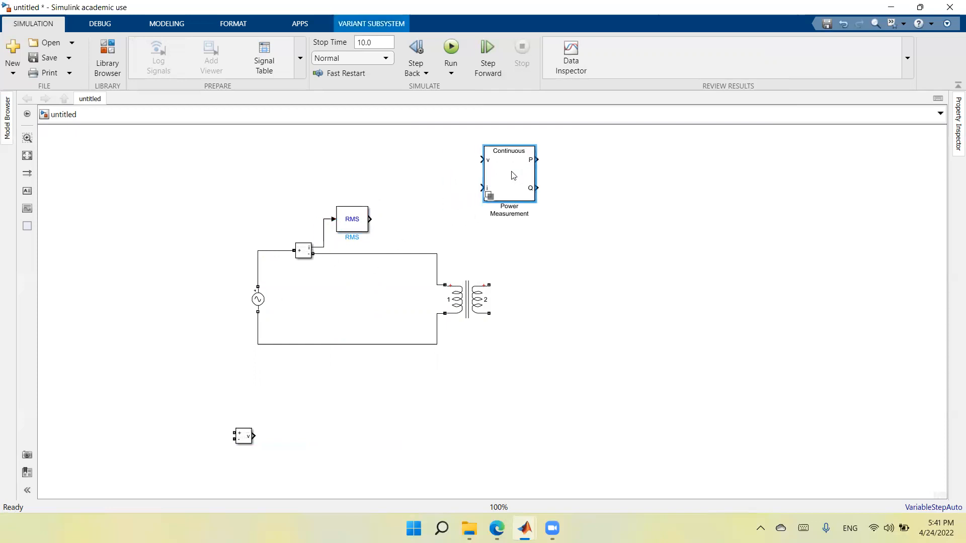
Step: Search for "disp" and insert the standard Simulink Display block below the primary circuit
double_click(342, 457)
text(disp)
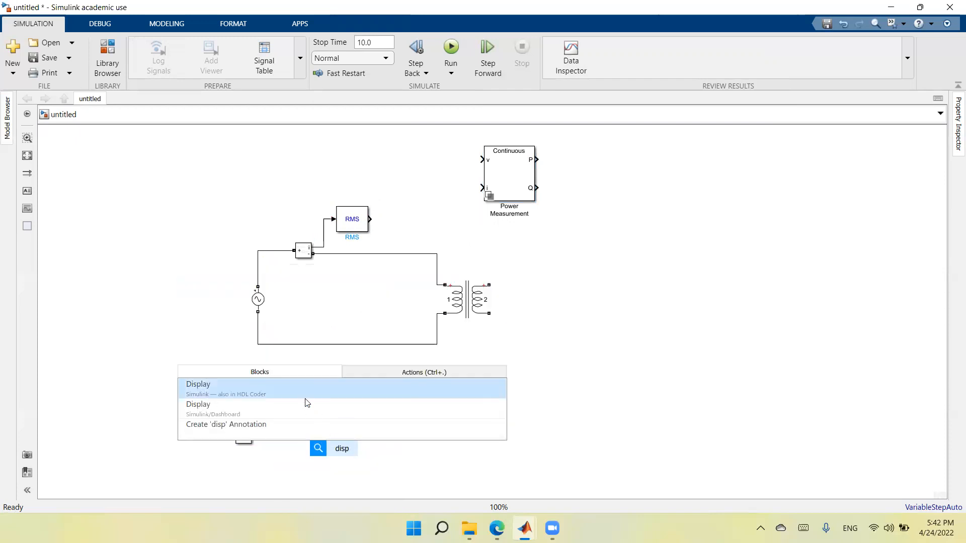
click(310, 392)
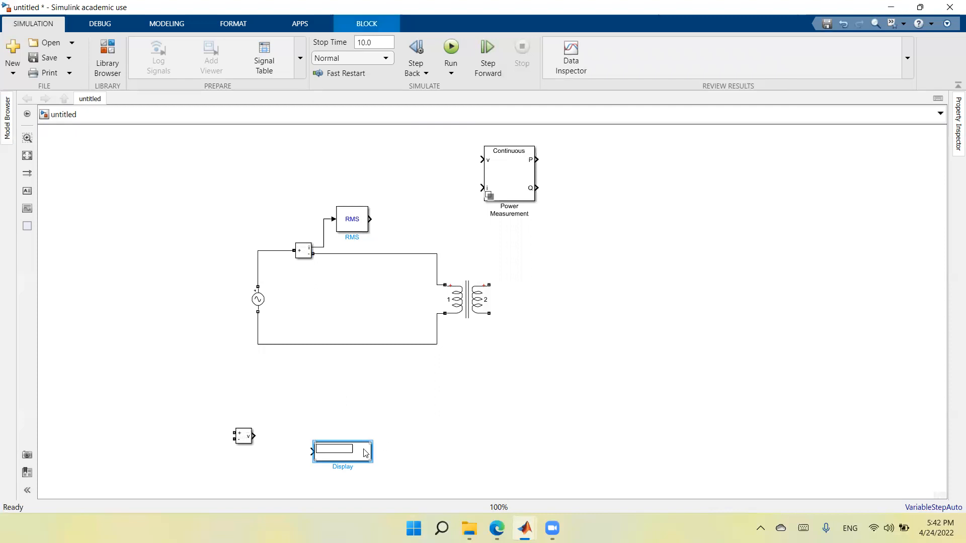
Step: Copy the Display block and paste two duplicates in the empty area below the transformer
right_click(365, 452)
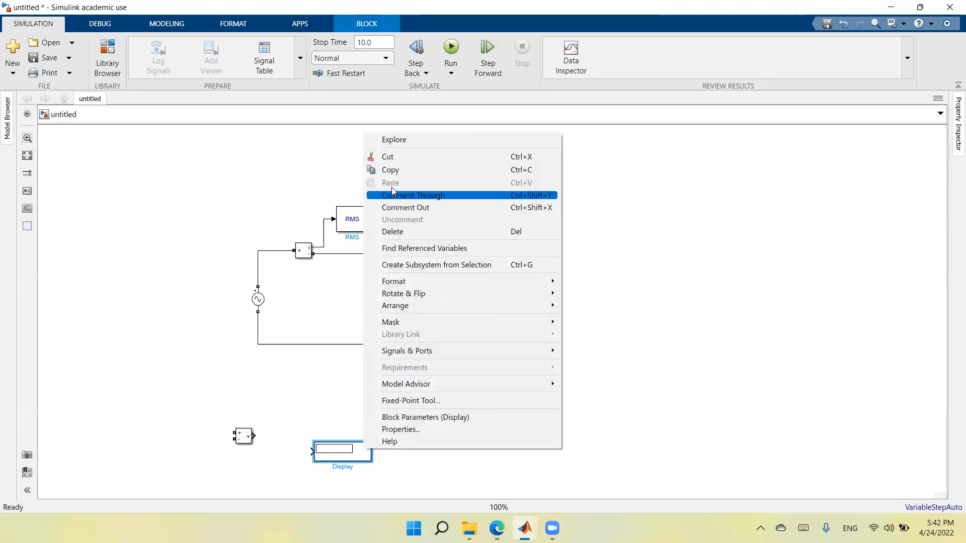
click(397, 169)
right_click(445, 427)
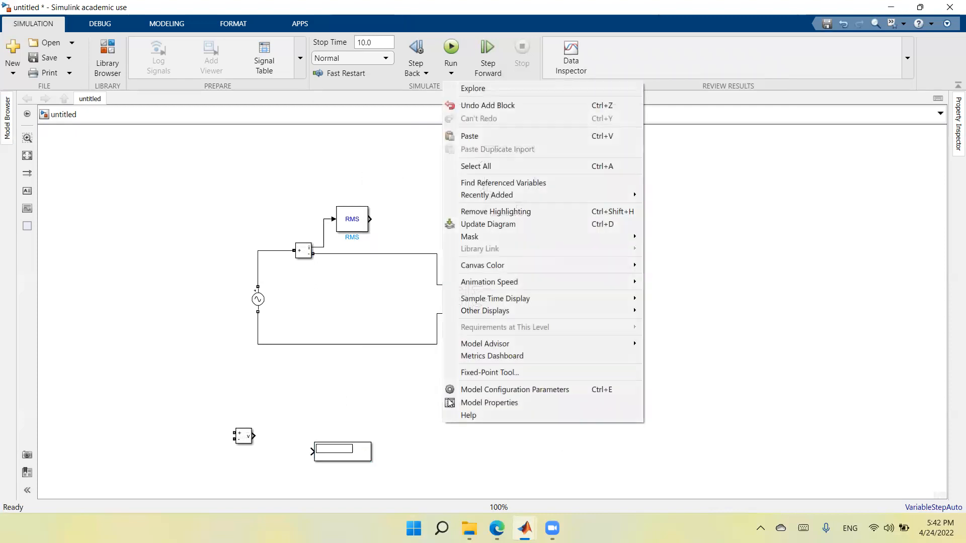
click(507, 140)
click(508, 384)
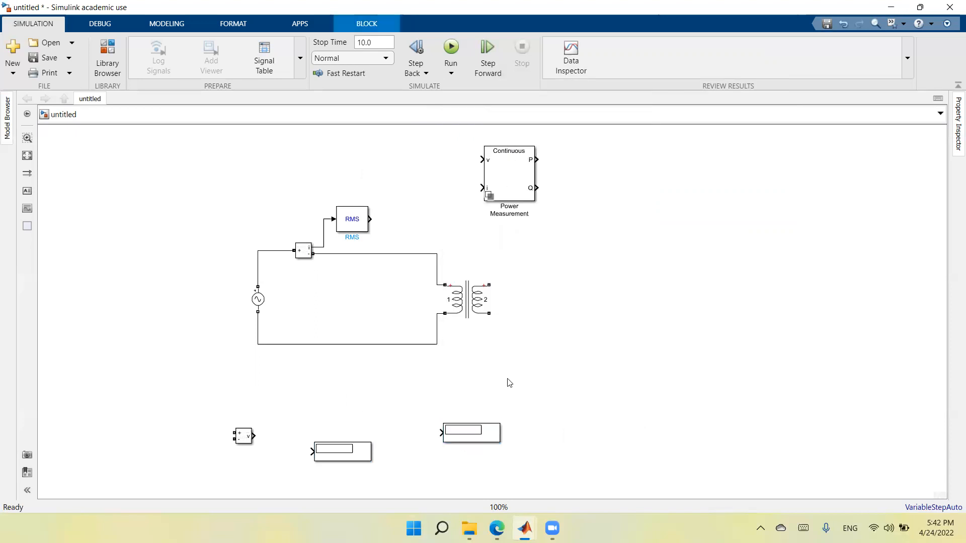
right_click(509, 384)
click(579, 90)
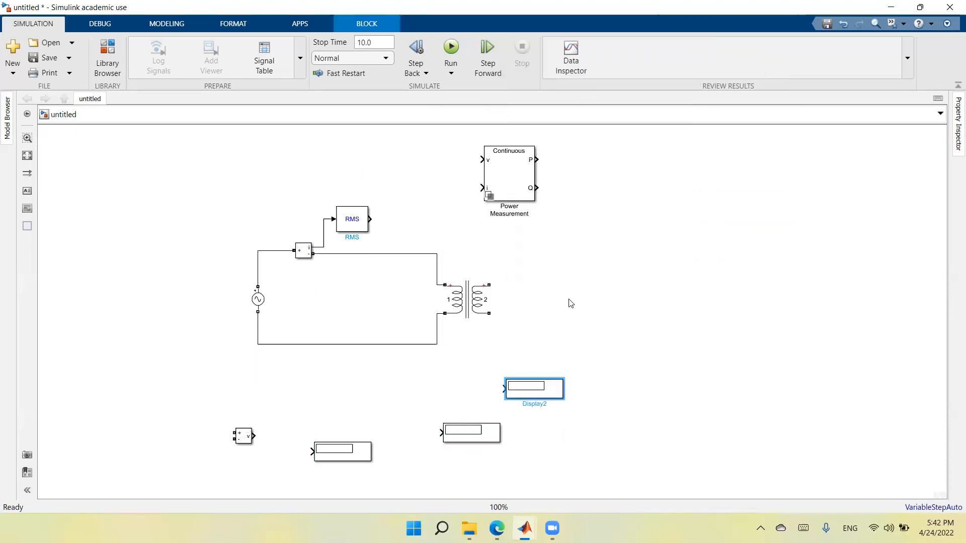
Step: Connect one Display block to the RMS output and another to the P output of the Power Measurement block
drag(351, 454, 420, 220)
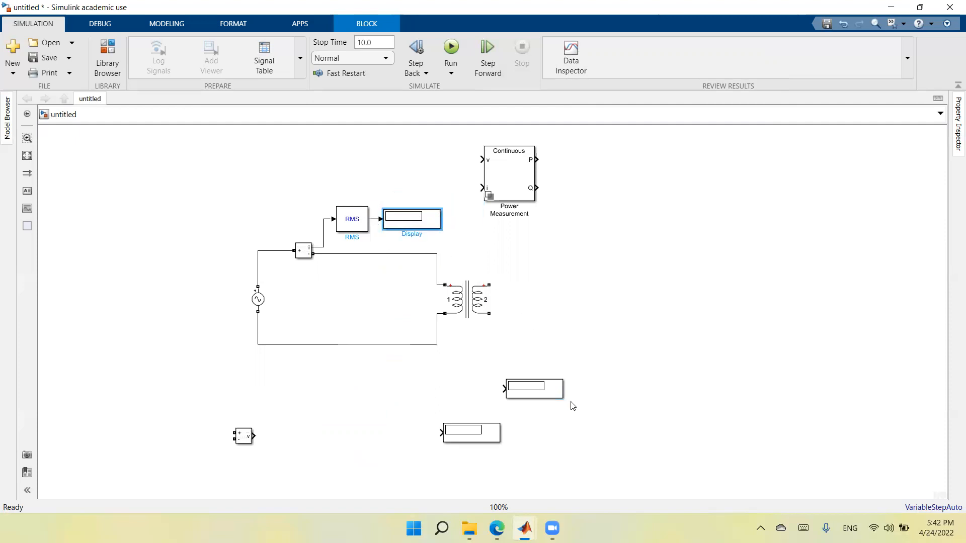
drag(555, 394, 605, 165)
click(551, 160)
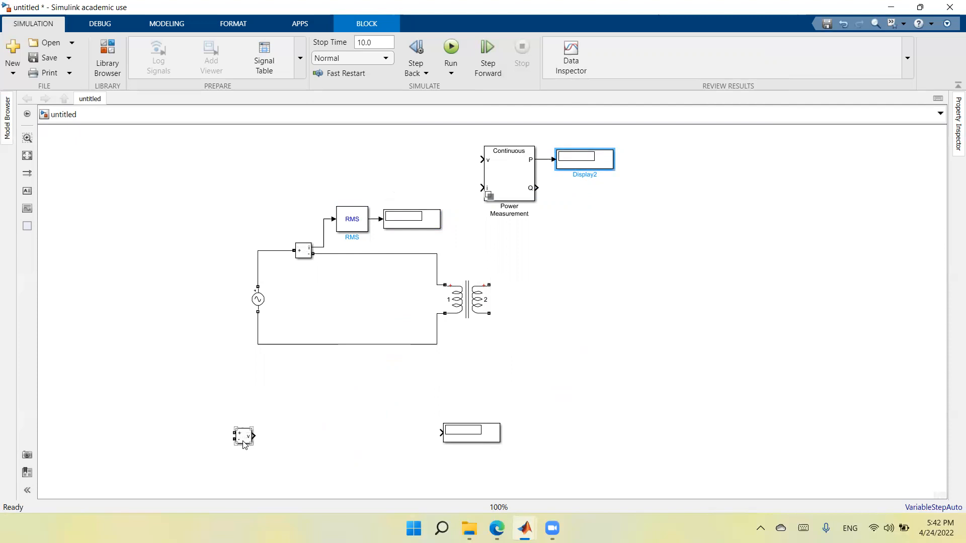
Step: Move the Voltage Measurement block to the left of the AC voltage source and flip it left-right
drag(241, 443, 215, 302)
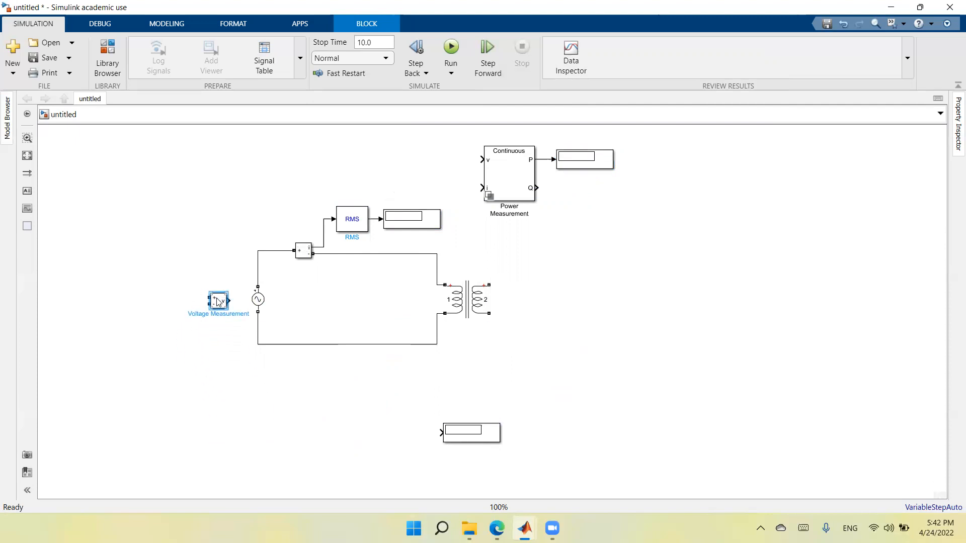
right_click(218, 300)
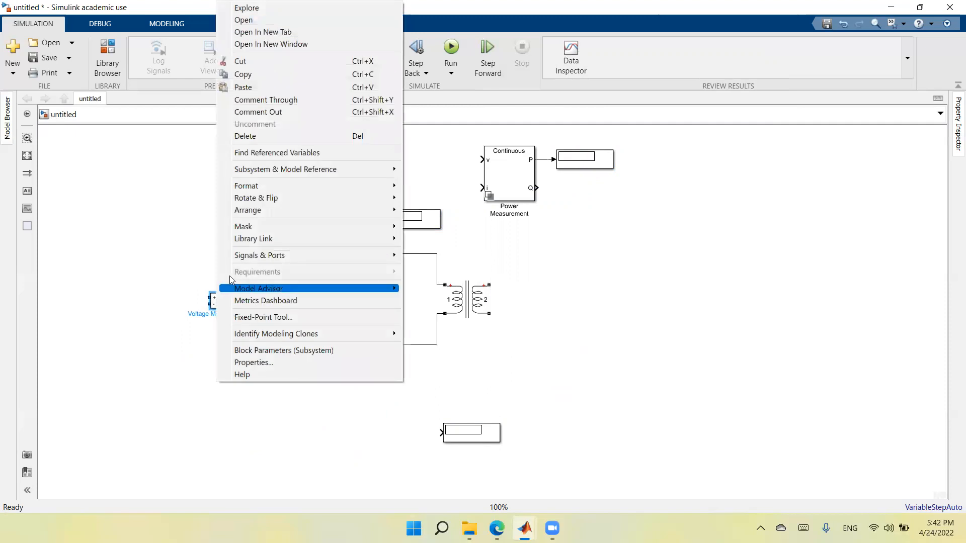
mouse_move(260, 202)
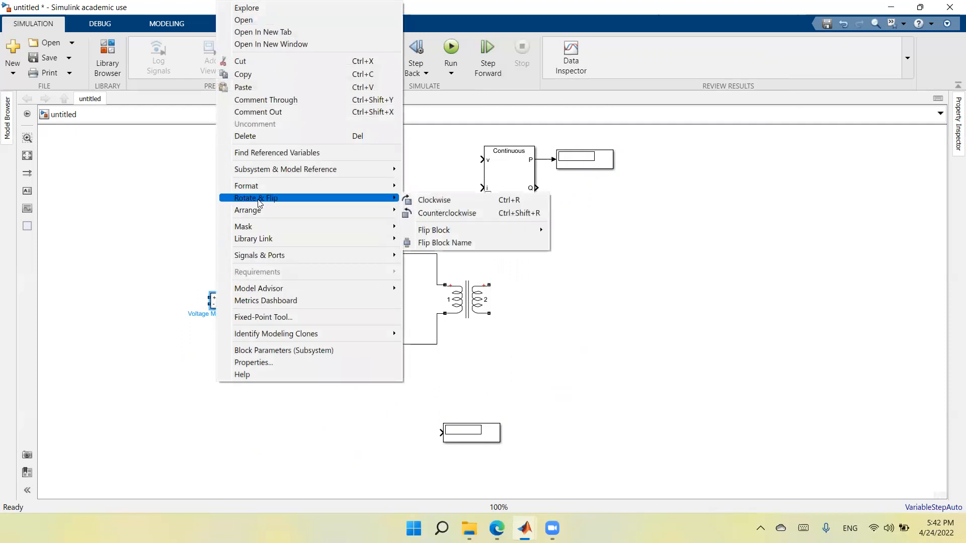
mouse_move(445, 232)
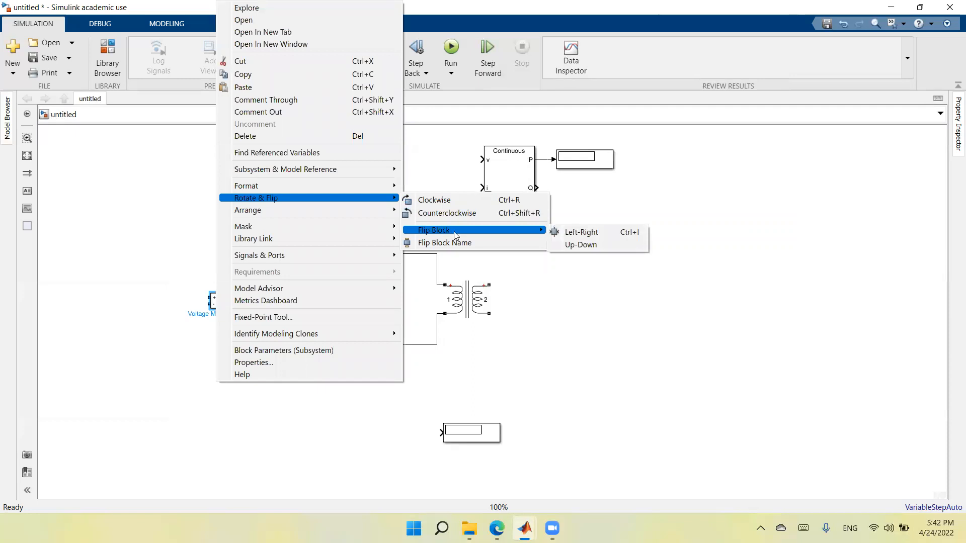
click(578, 232)
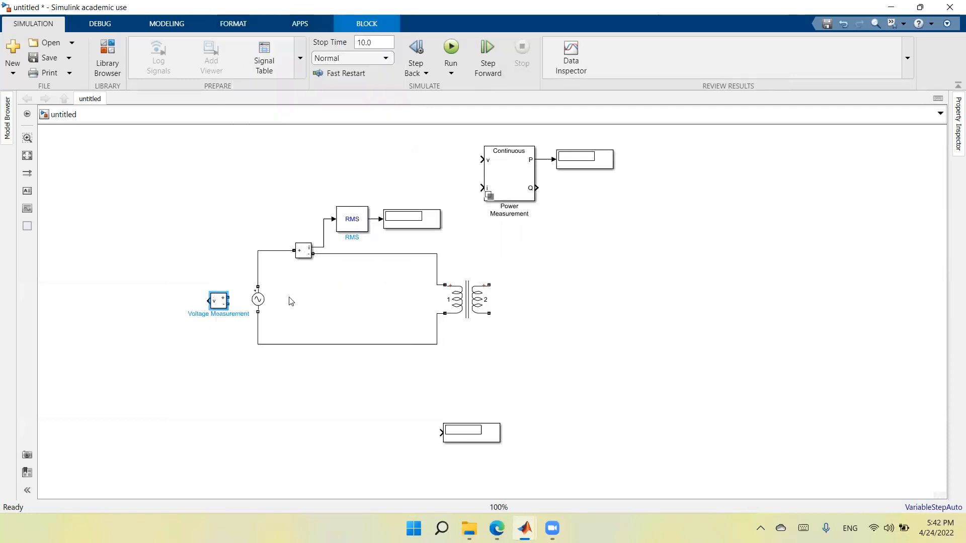
Step: Wire the Voltage Measurement block's + and - terminals across the AC voltage source
drag(227, 298, 257, 270)
click(256, 300)
drag(229, 304, 257, 327)
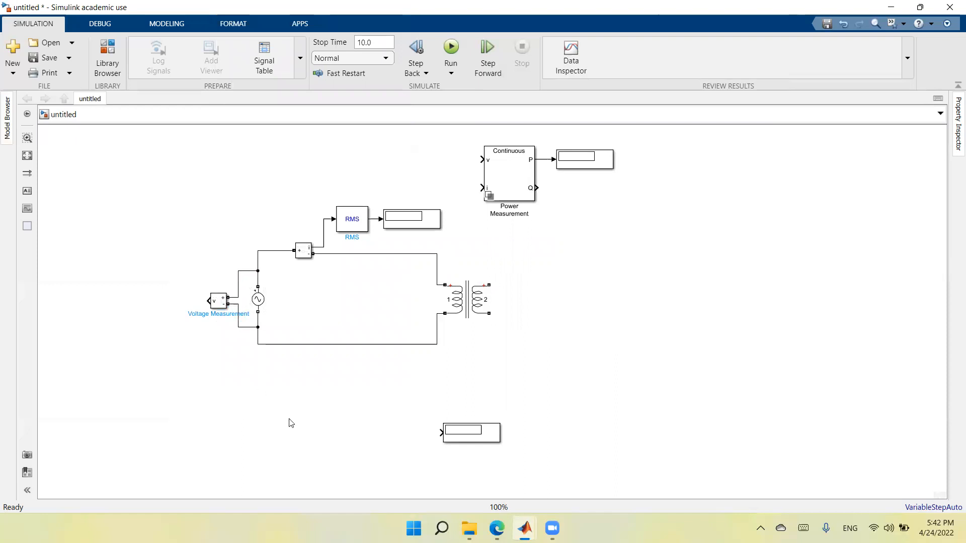
Step: Flip the spare Display block, place it left of the Voltage Measurement block, and connect it to the v output
right_click(482, 442)
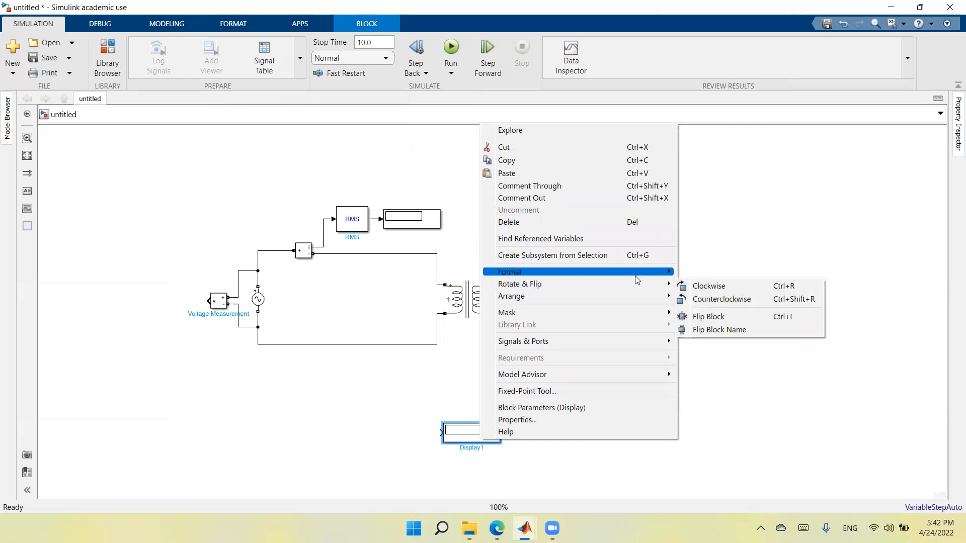
mouse_move(633, 290)
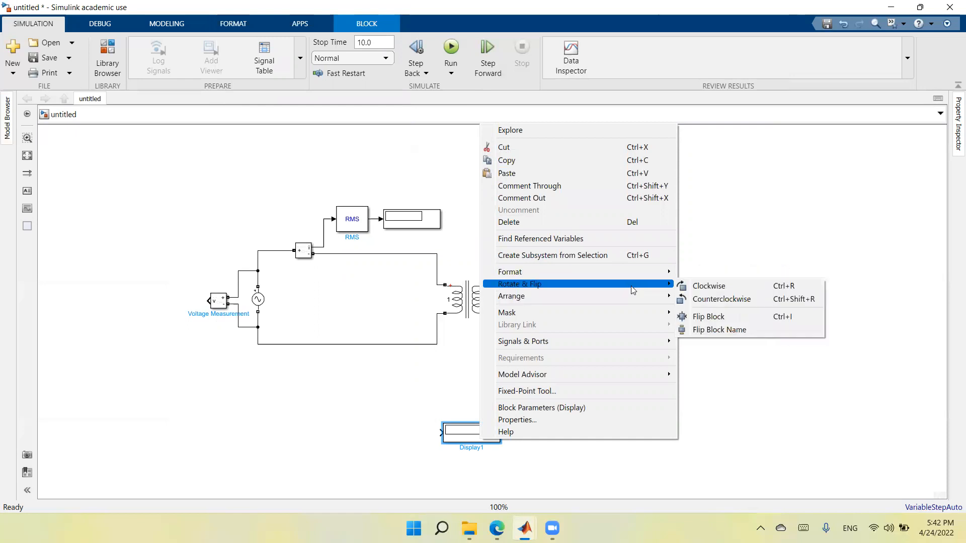
click(705, 313)
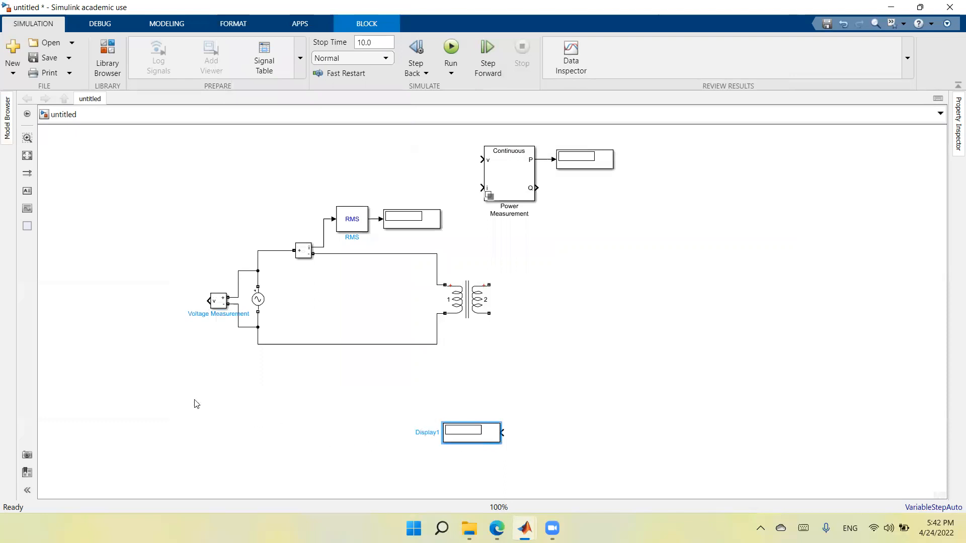
drag(446, 440, 81, 308)
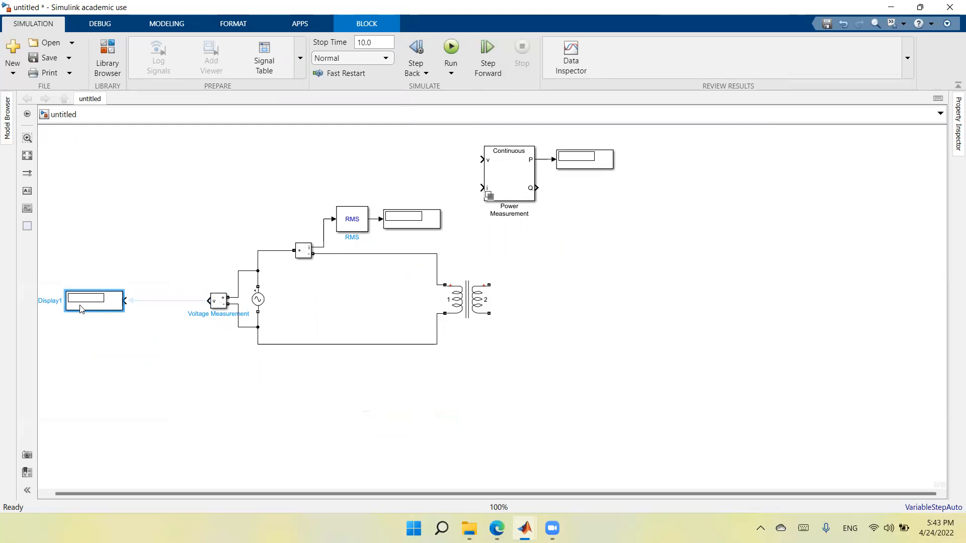
click(159, 301)
Step: Copy the RMS block and paste a duplicate in the empty area below the circuit
right_click(360, 226)
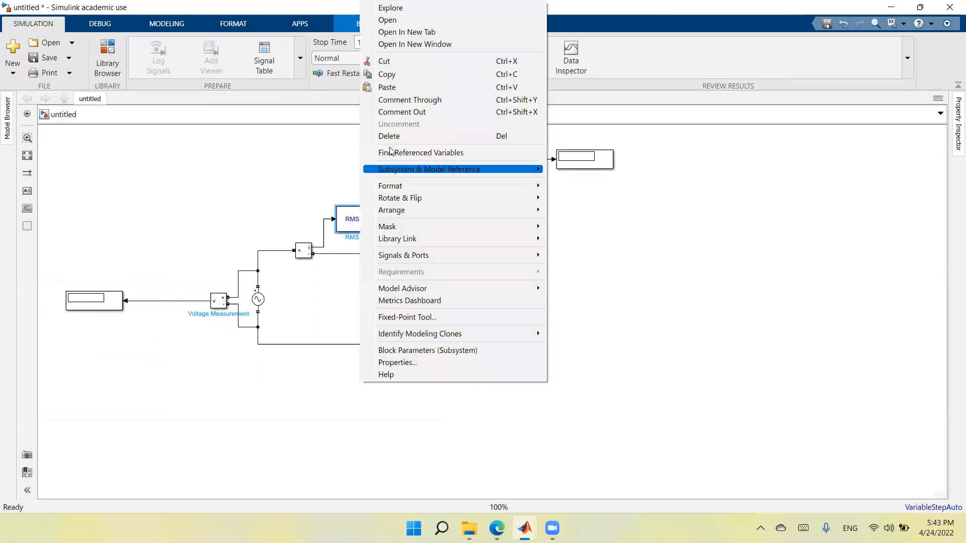
click(407, 74)
right_click(375, 422)
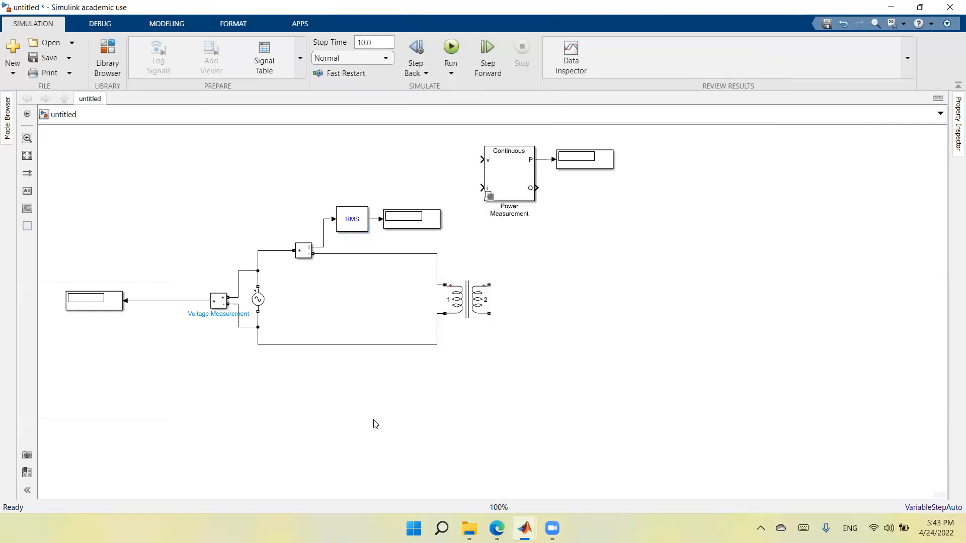
click(443, 133)
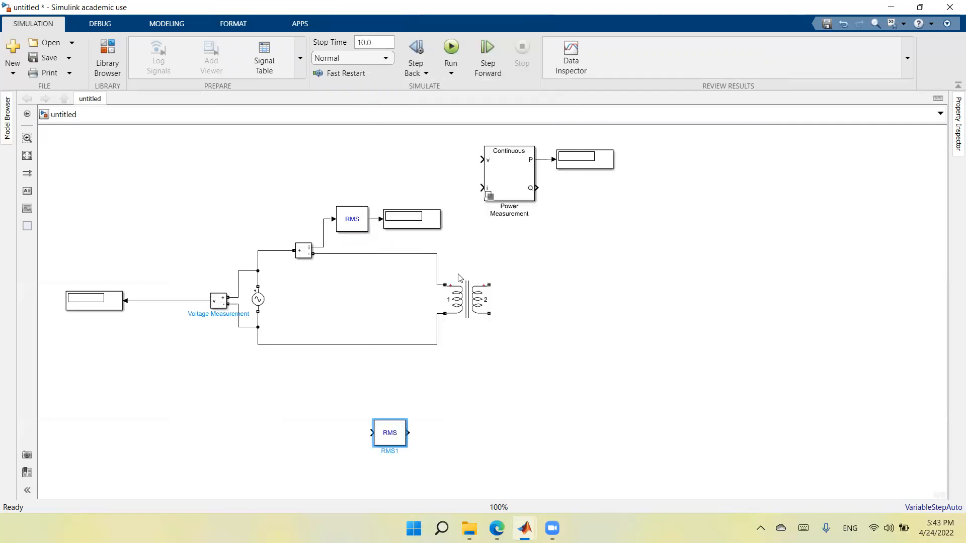
Step: Flip the duplicate RMS block left-right and insert it into the line between the Voltage Measurement block and its Display
right_click(384, 437)
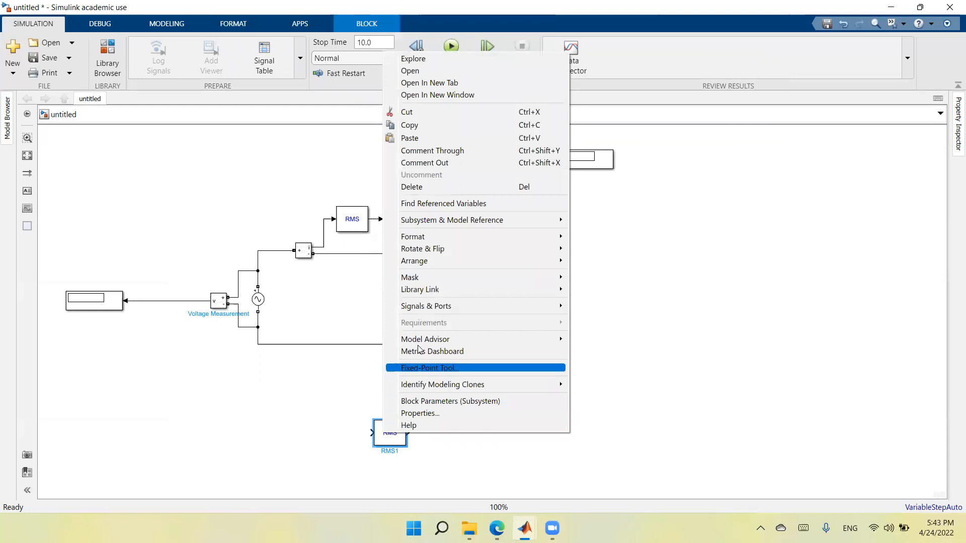
mouse_move(451, 249)
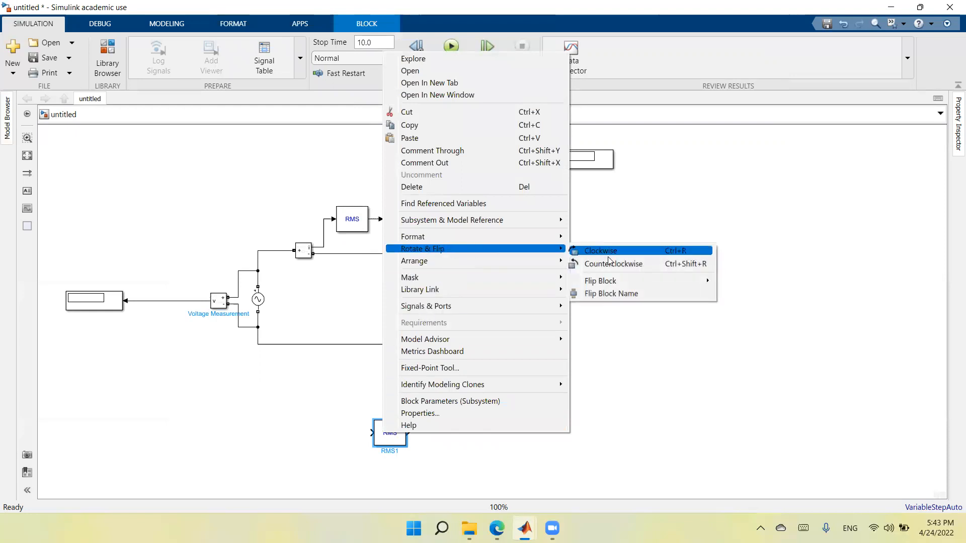
mouse_move(642, 283)
click(739, 283)
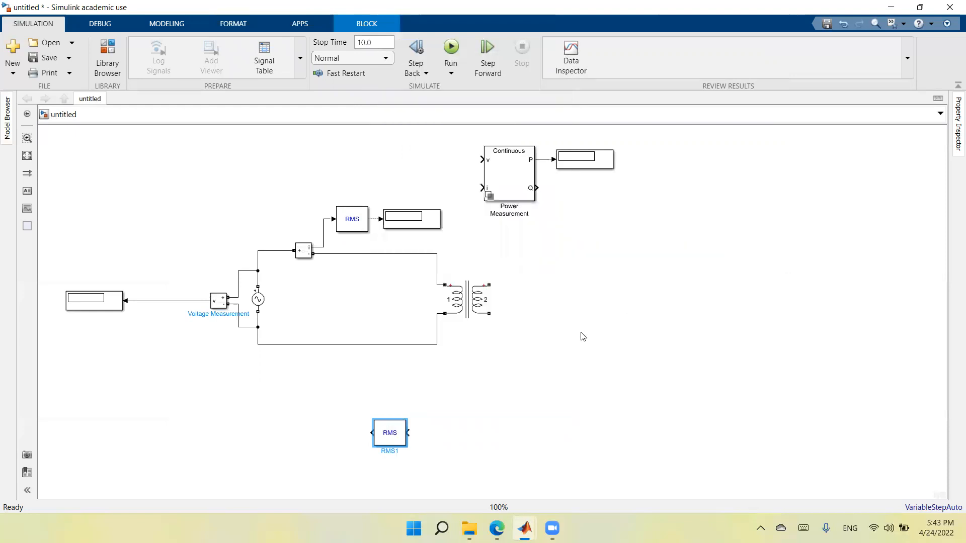
drag(394, 443, 166, 315)
click(164, 373)
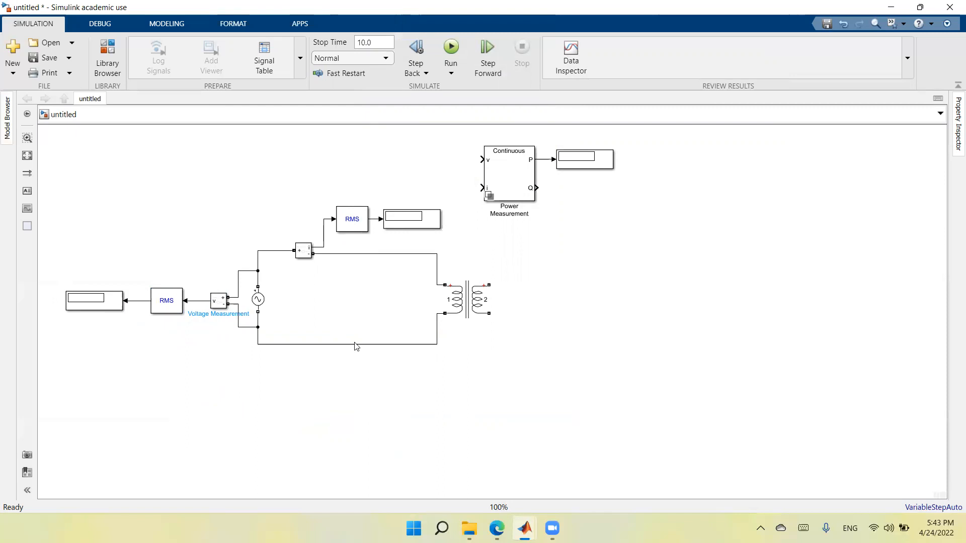
Step: Connect the Power Measurement block's v input to the voltage measurement signal and its i input to the current measurement signal
click(527, 151)
drag(481, 158, 194, 300)
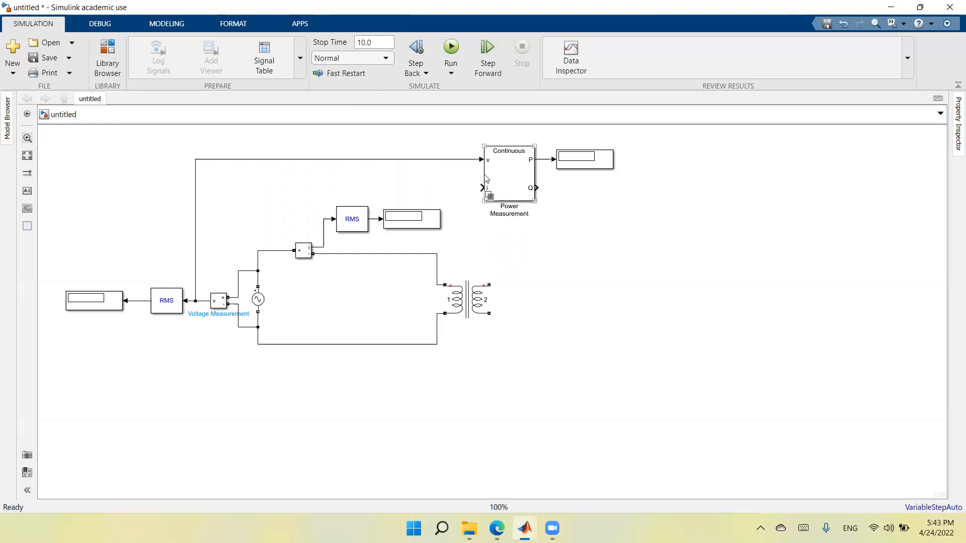
drag(481, 187, 323, 219)
Step: Add a powergui block and place it in the empty upper-left area of the model
double_click(344, 458)
text(pow)
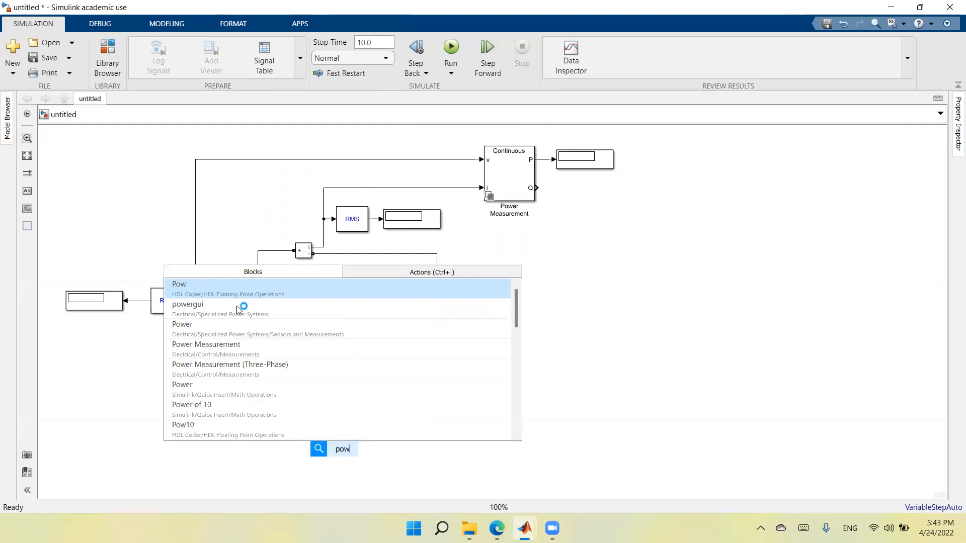
click(242, 307)
drag(322, 443, 89, 156)
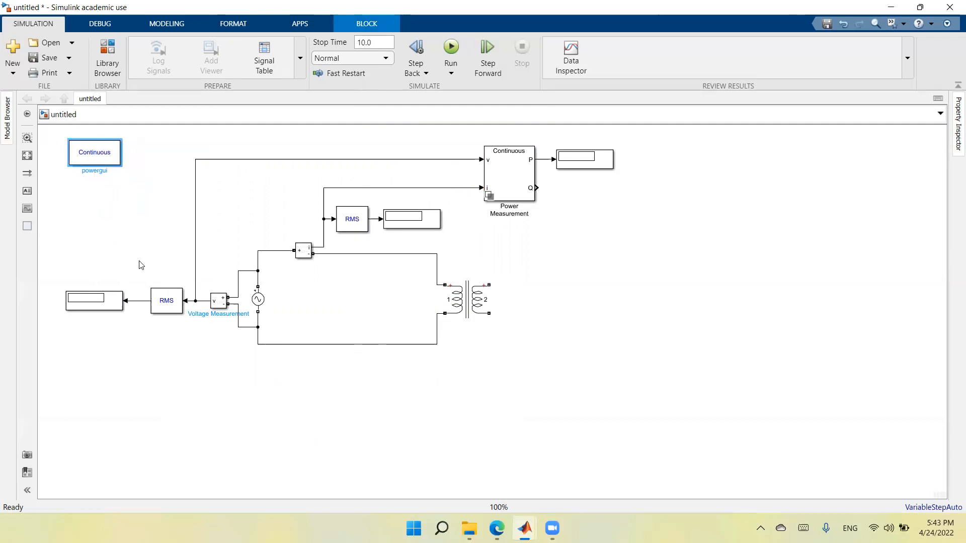
Step: Copy the winding 1 voltage value, 7.35e+05, from the Linear Transformer's parameters and close them
click(29, 158)
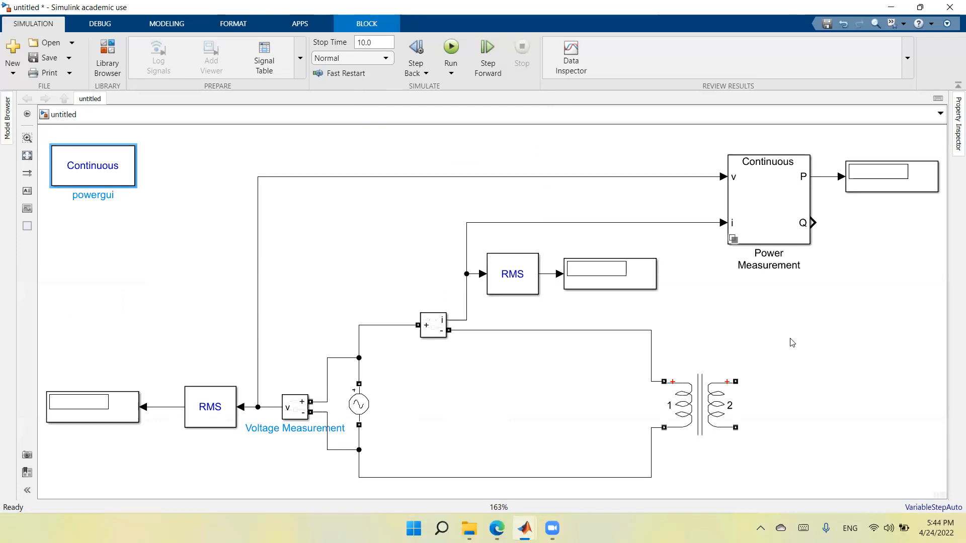
click(680, 395)
double_click(684, 412)
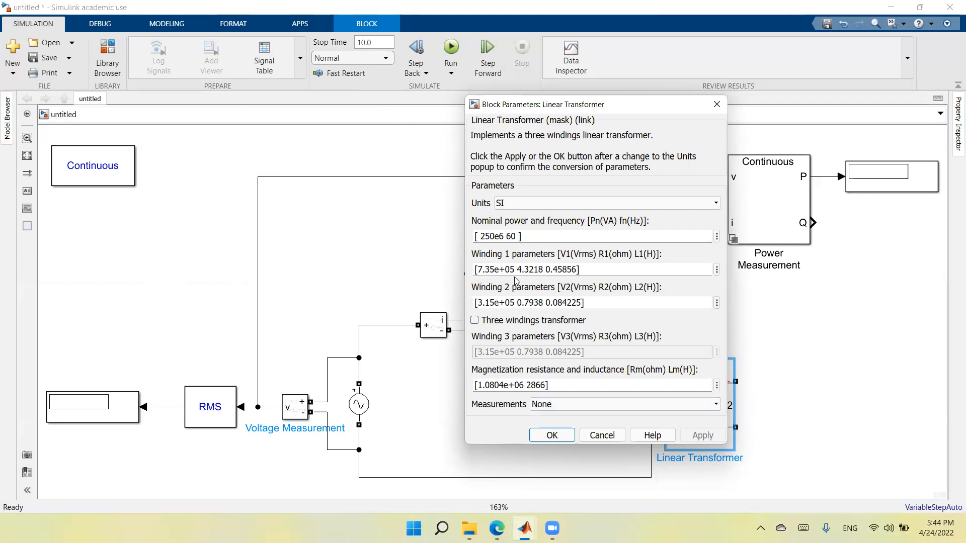
click(477, 270)
drag(476, 269, 515, 267)
right_click(511, 269)
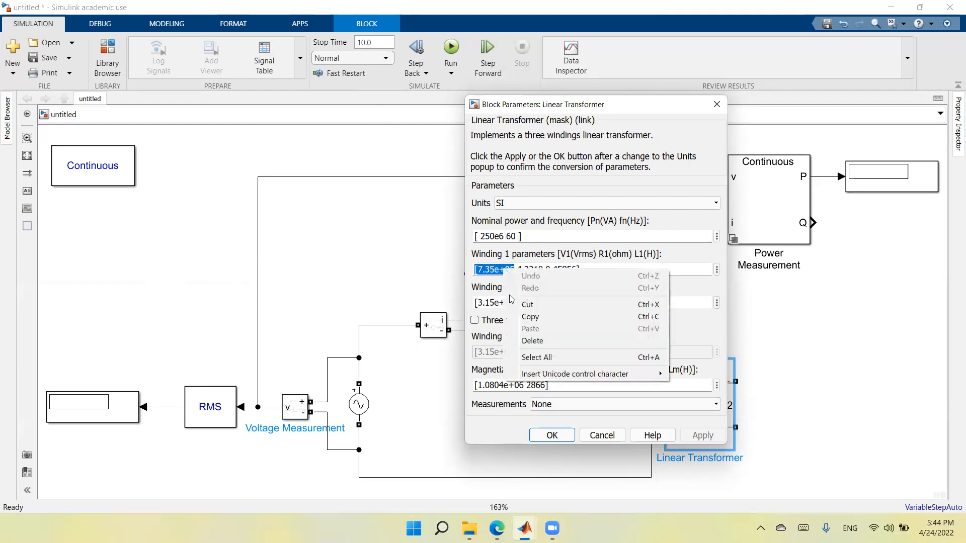
click(525, 318)
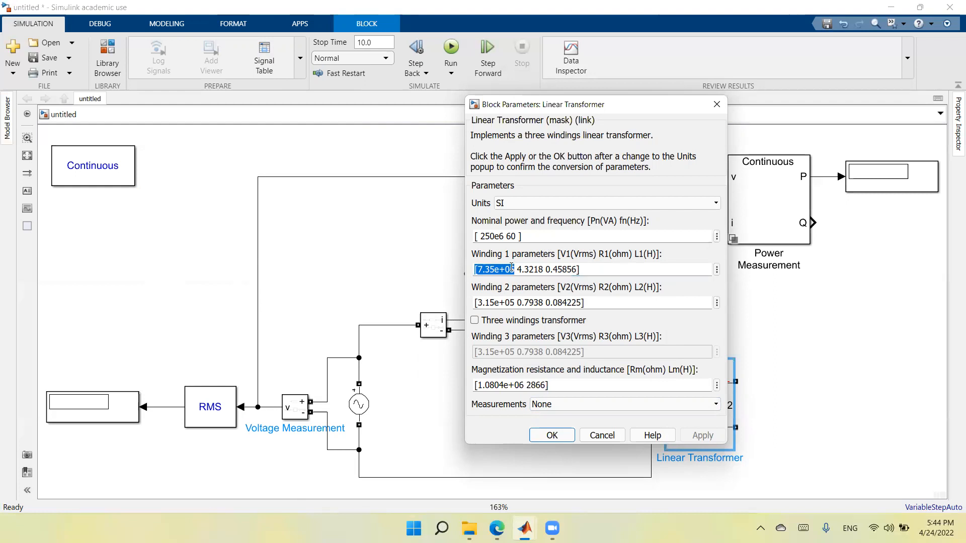
click(317, 468)
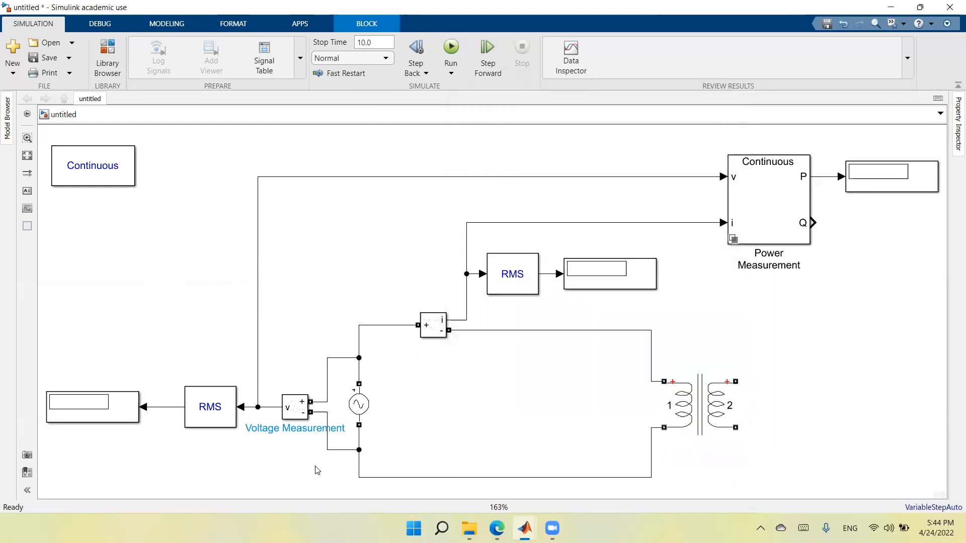
Step: Replace the AC Voltage Source's peak amplitude with the copied winding 1 voltage
click(365, 403)
double_click(365, 403)
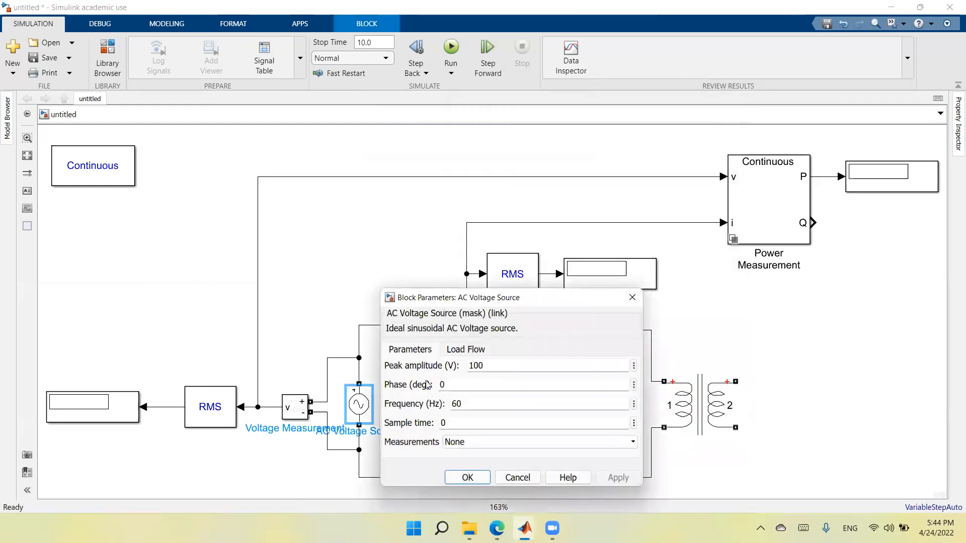
double_click(491, 364)
right_click(475, 364)
click(501, 423)
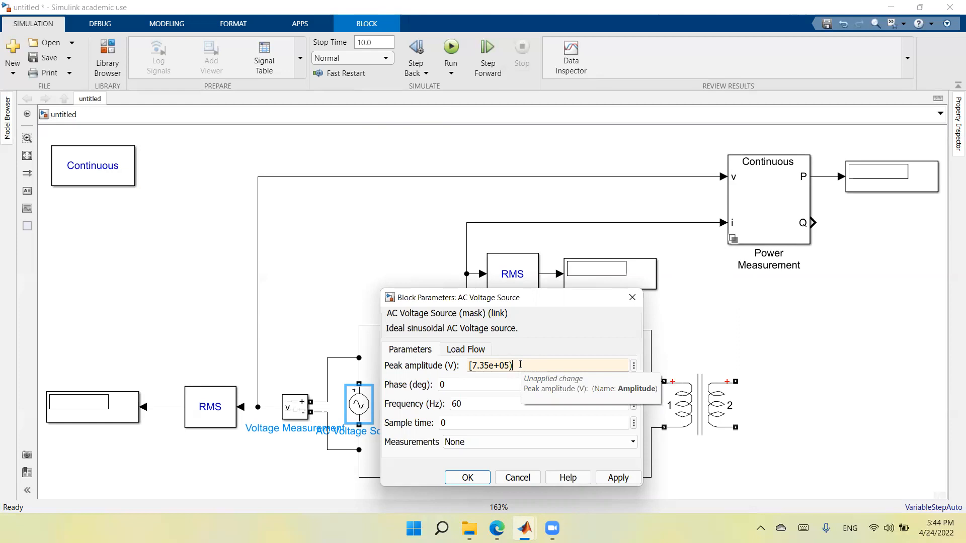
Step: Edit the source's peak amplitude to (7.35e+05)*sqrt(2), removing the stray bracket, and apply the change
key(Home)
text(()
text(rt(2)
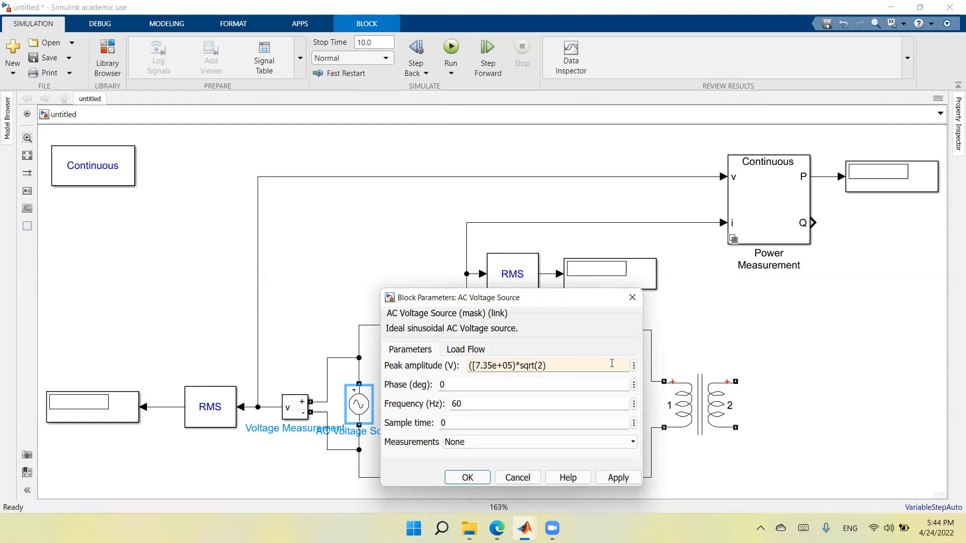
triple_click(474, 365)
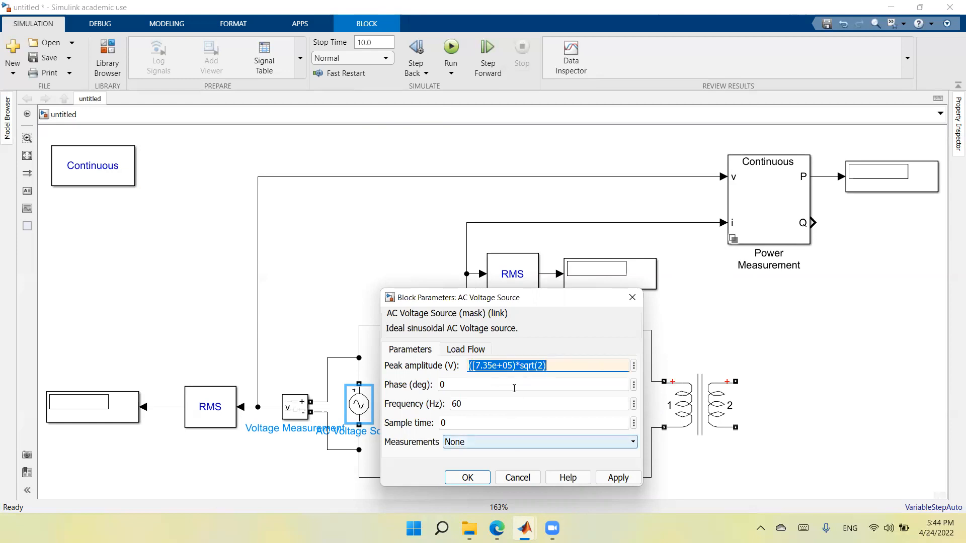
click(484, 366)
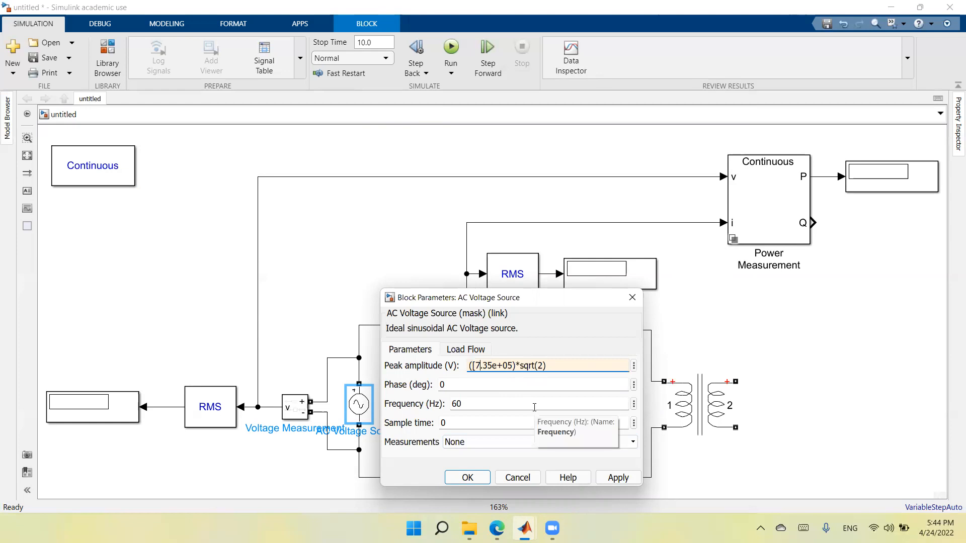
key(BackSpace)
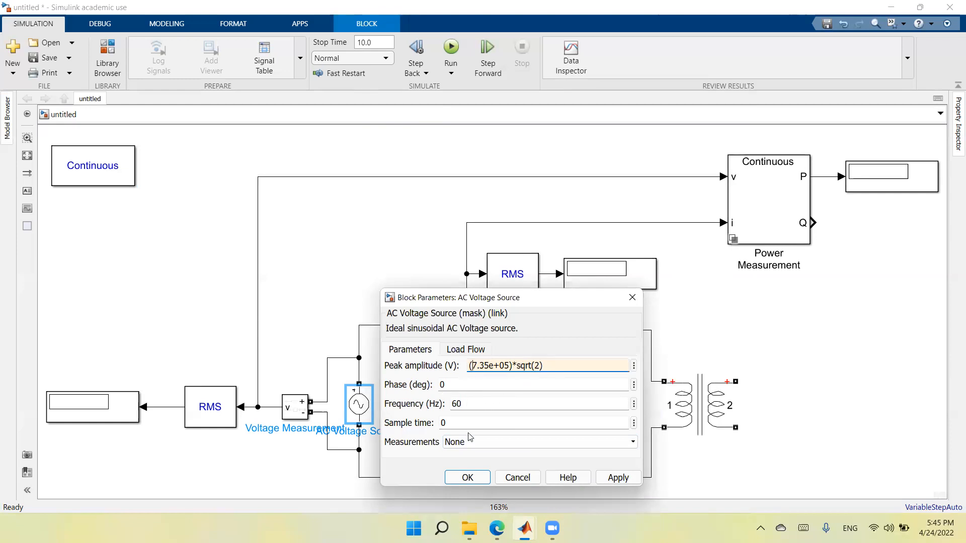
click(618, 477)
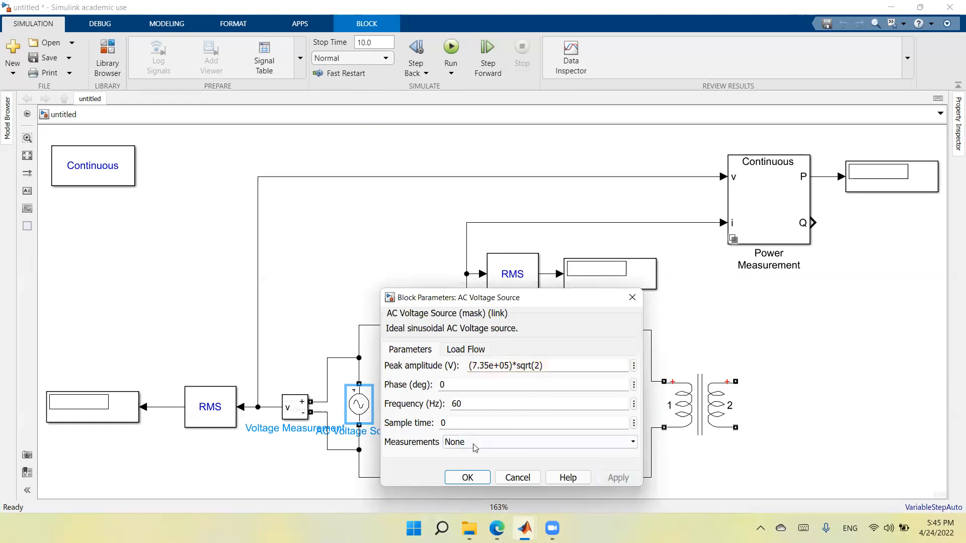
click(467, 478)
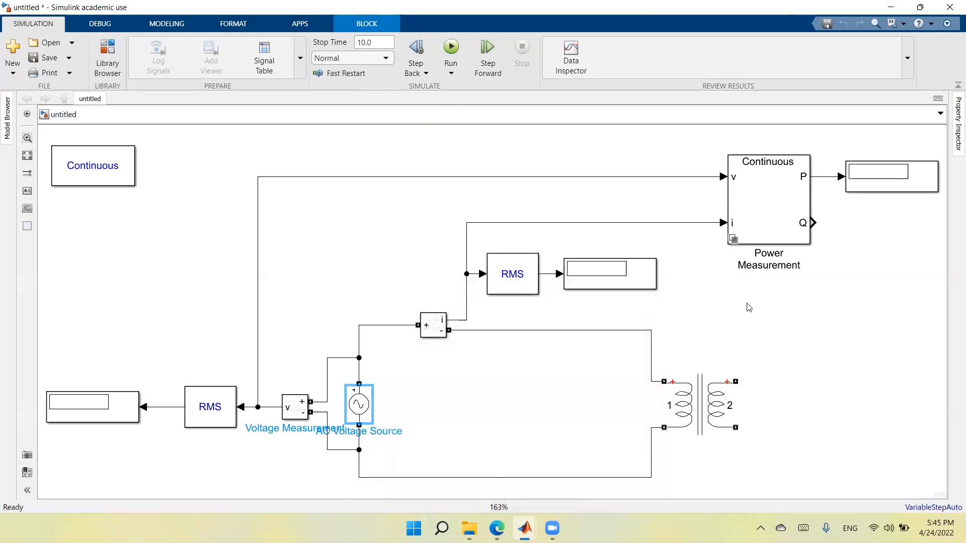
Step: Set the simulation stop time to 1 and run the simulation
click(380, 42)
text(1)
click(373, 143)
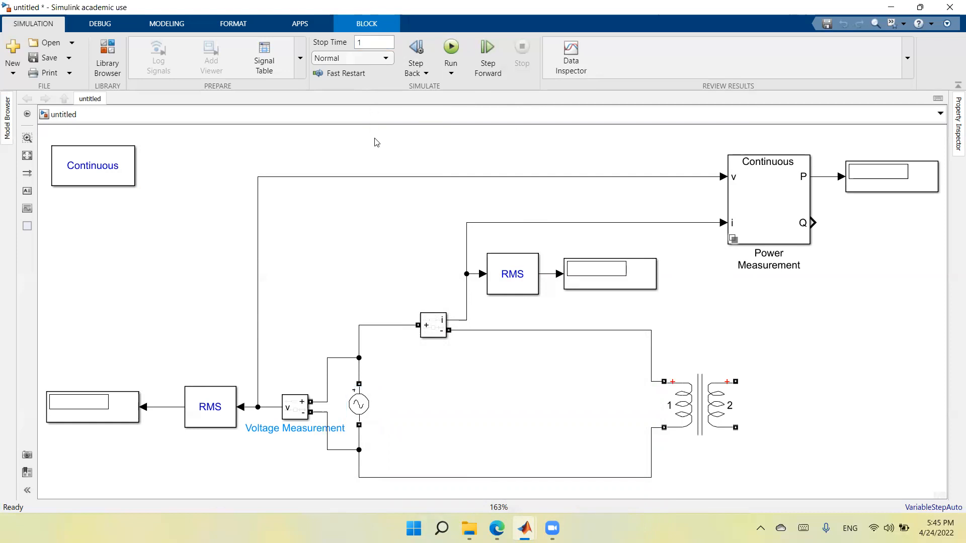
click(451, 47)
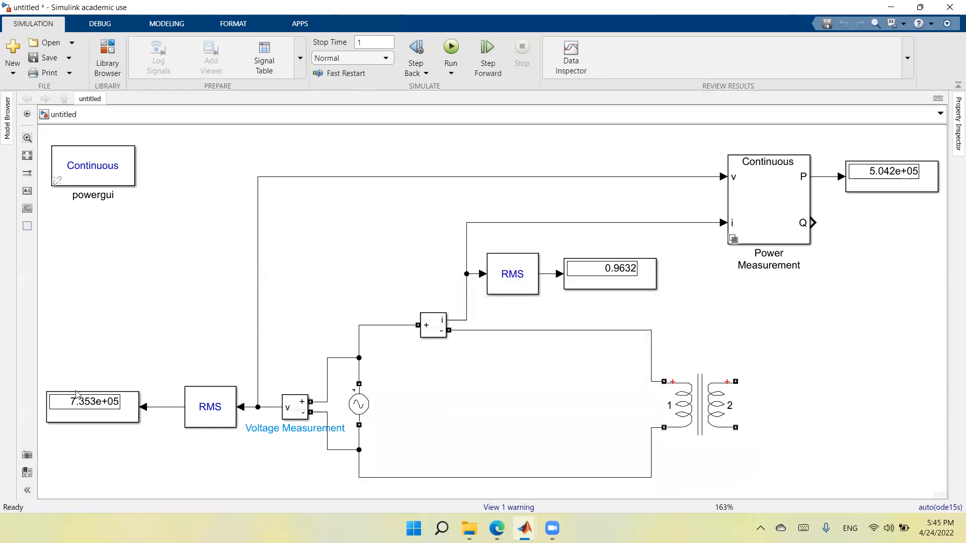
Step: Move the voltage Display block slightly closer to its RMS block
click(68, 407)
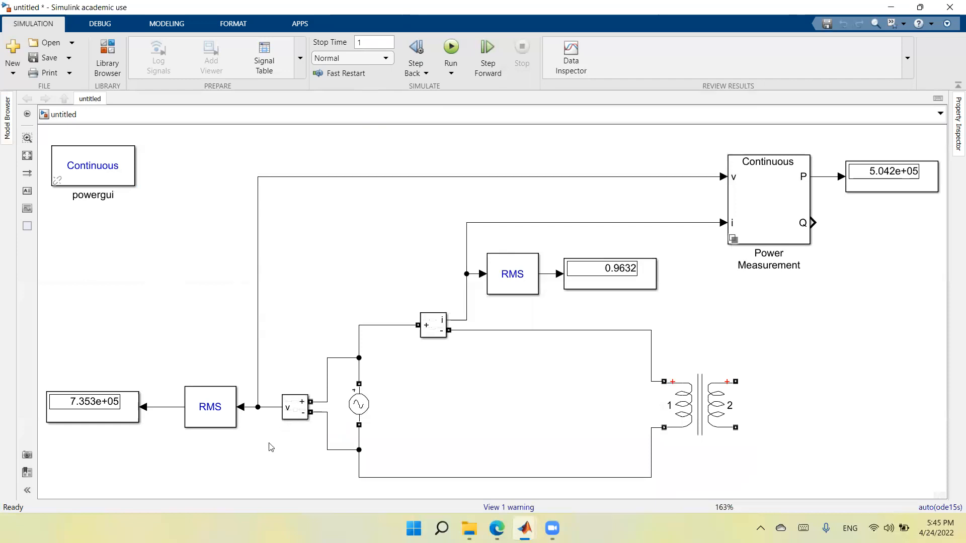
click(107, 420)
click(105, 436)
click(108, 424)
drag(106, 424, 124, 418)
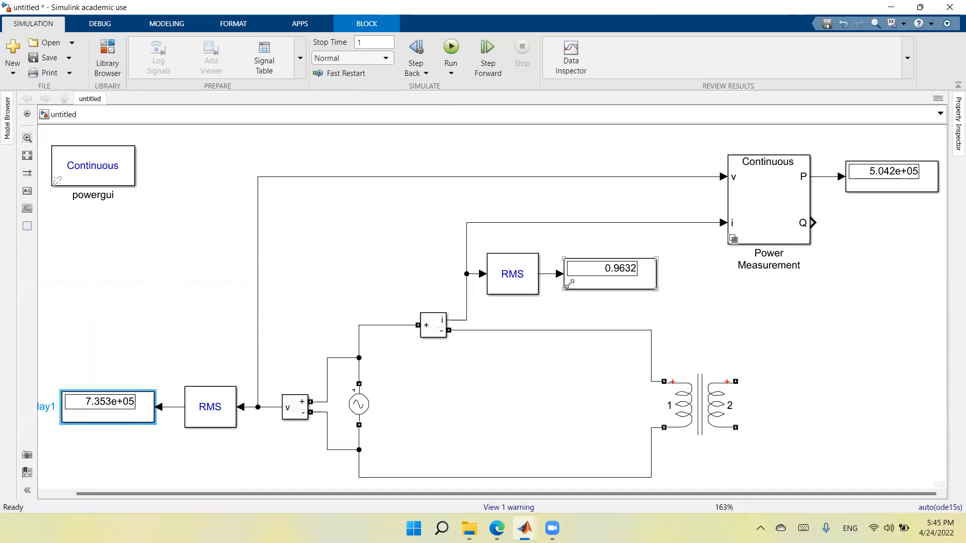
Step: Rename the Display showing the RMS current as "Ioc, A"
click(588, 289)
double_click(602, 297)
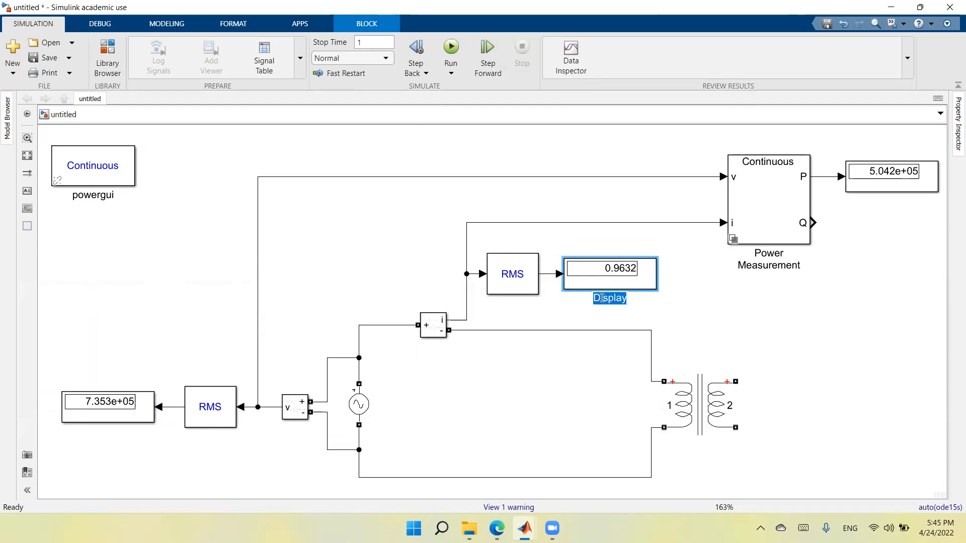
key(BackSpace)
text(Iloc)
text(, )
text(A)
click(744, 332)
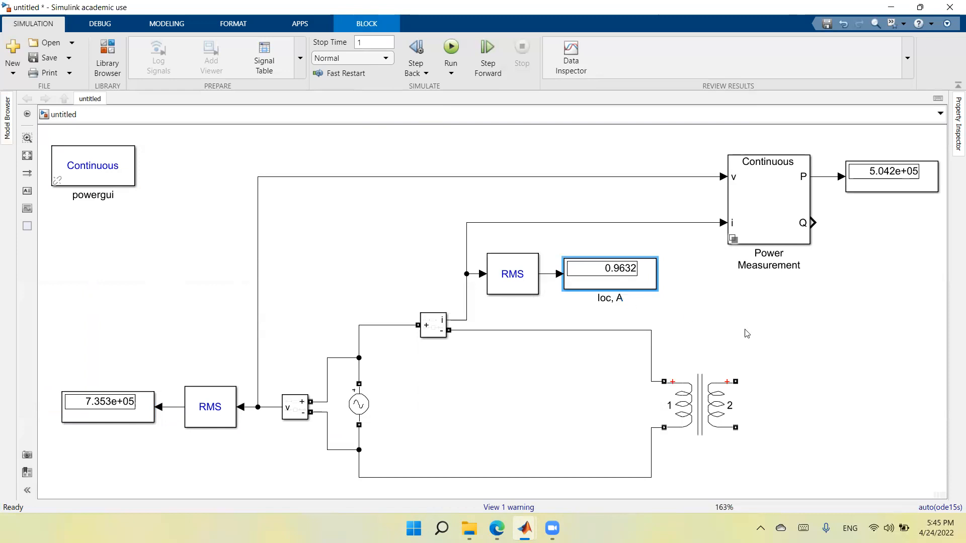
Step: Rename the Display connected to the Power Measurement block's P output as "Poc, W"
click(898, 190)
click(888, 202)
double_click(889, 202)
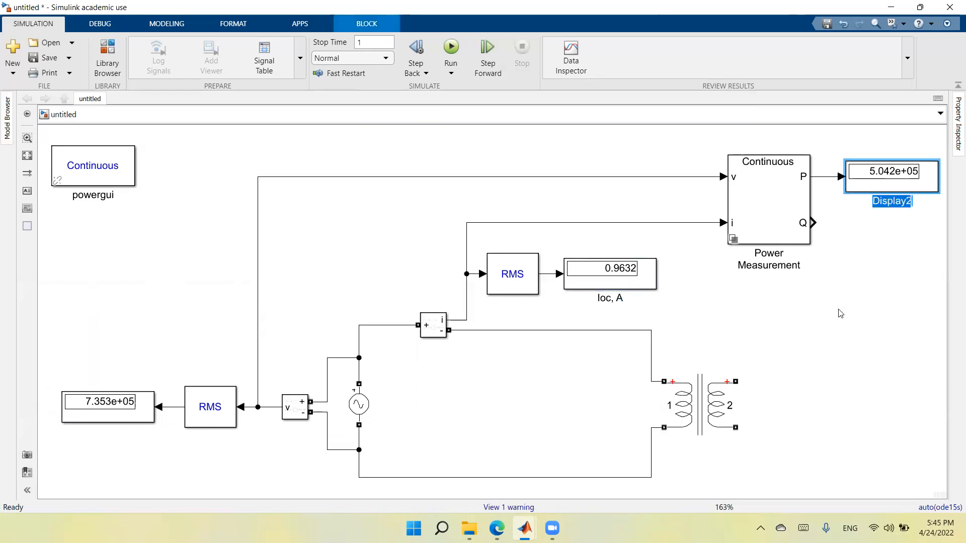
text(Poc)
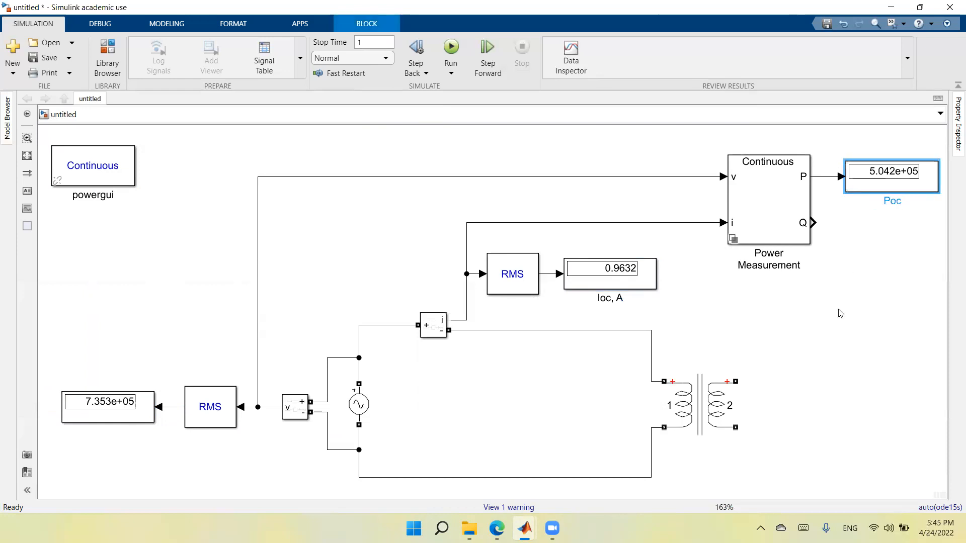
text(, W)
click(840, 313)
Step: Move the Display showing the RMS voltage slightly closer to its RMS block and rename it "Voc, V"
click(97, 420)
drag(99, 420, 108, 420)
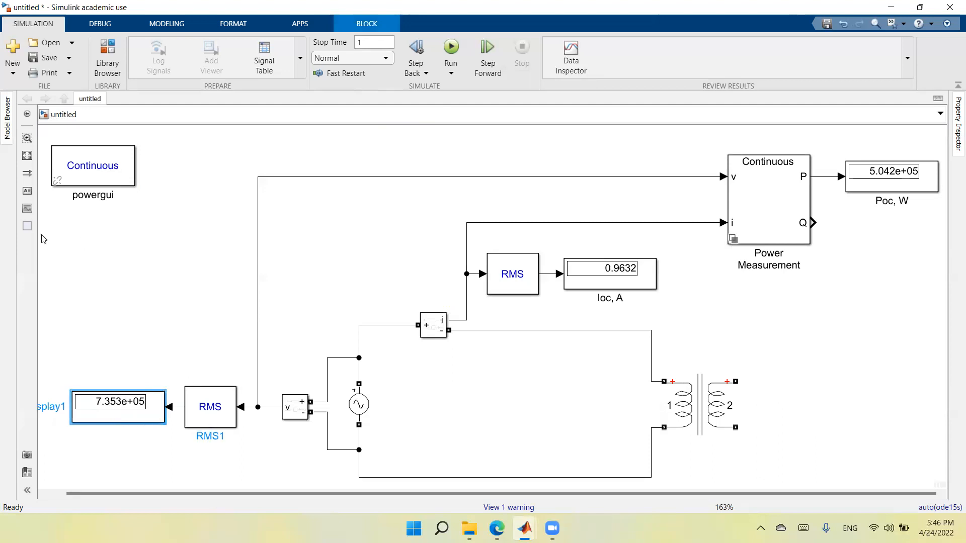
double_click(52, 405)
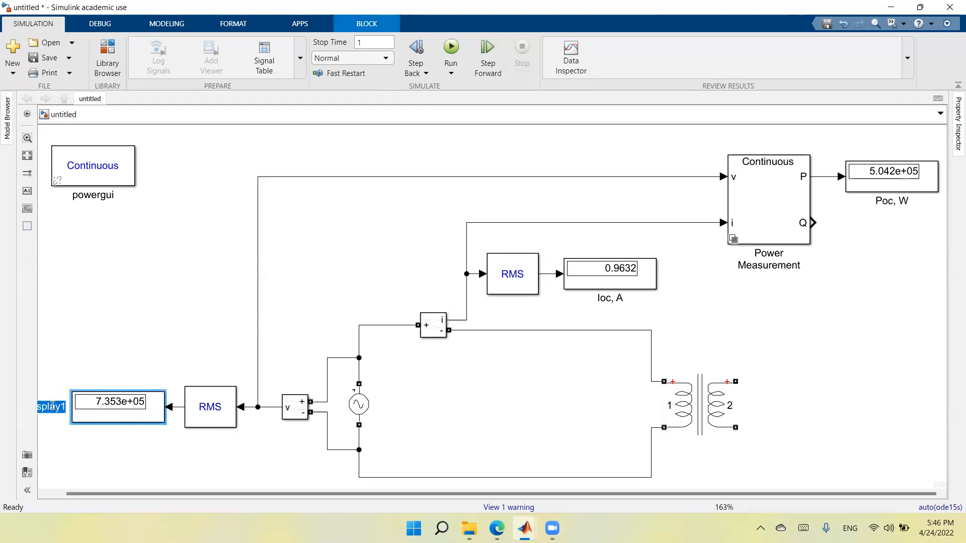
text(V)
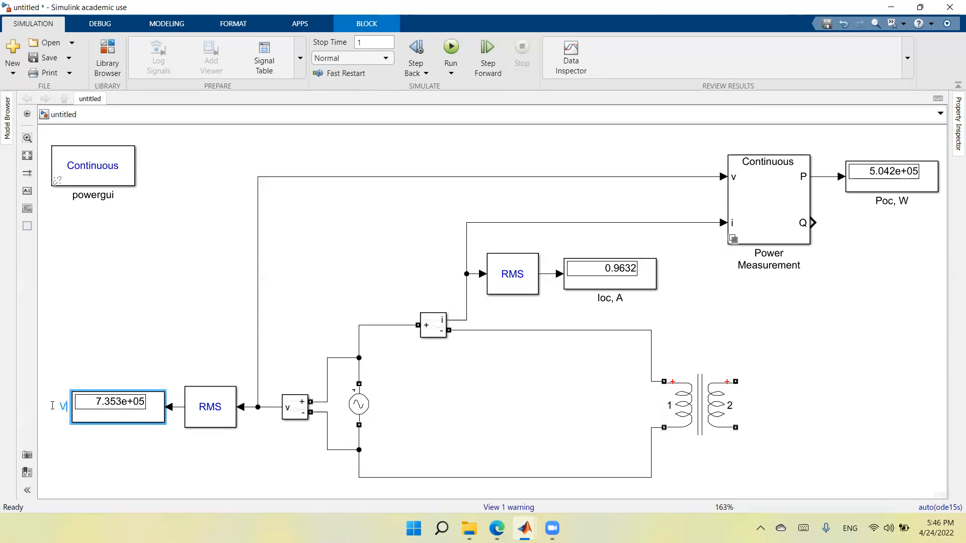
text(oc, V)
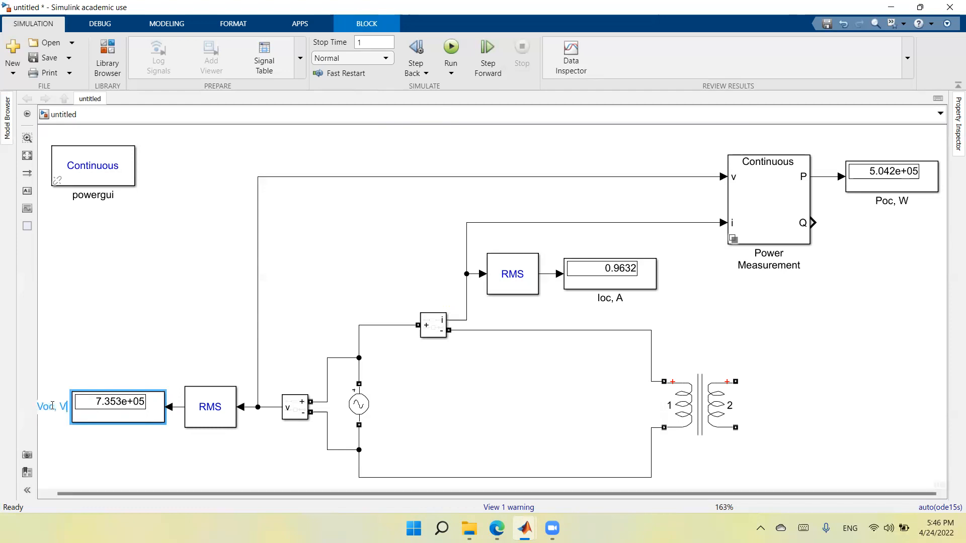
click(27, 155)
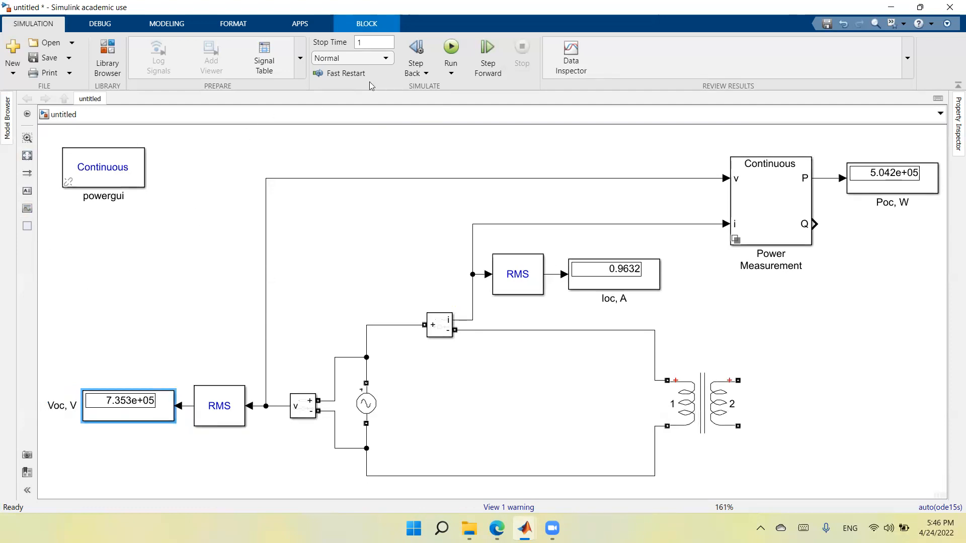
Step: Run the open-circuit simulation again with the relabelled displays
click(452, 47)
click(166, 417)
Step: Review the Linear Transformer's winding and magnetization parameters alongside the display readings, leaving the parameters as they are
double_click(707, 405)
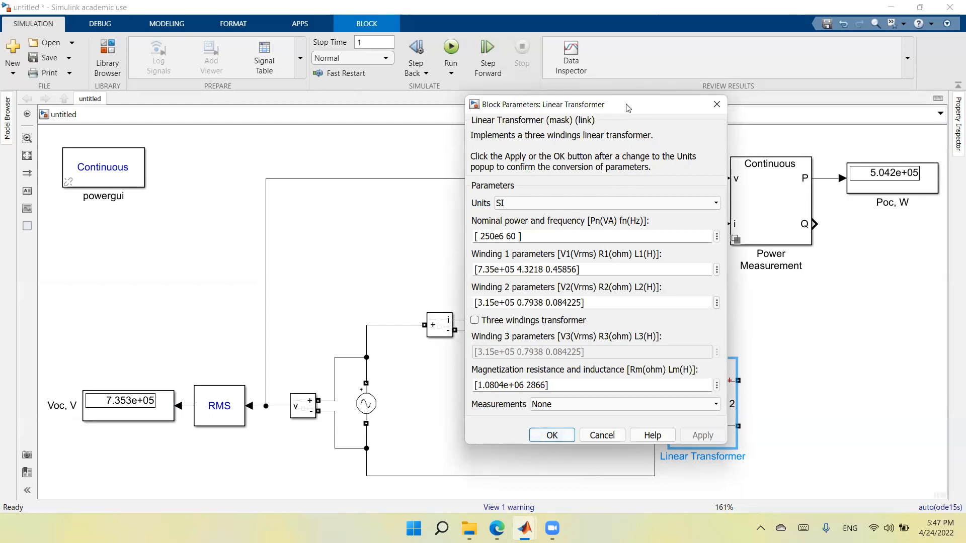
drag(627, 108, 280, 35)
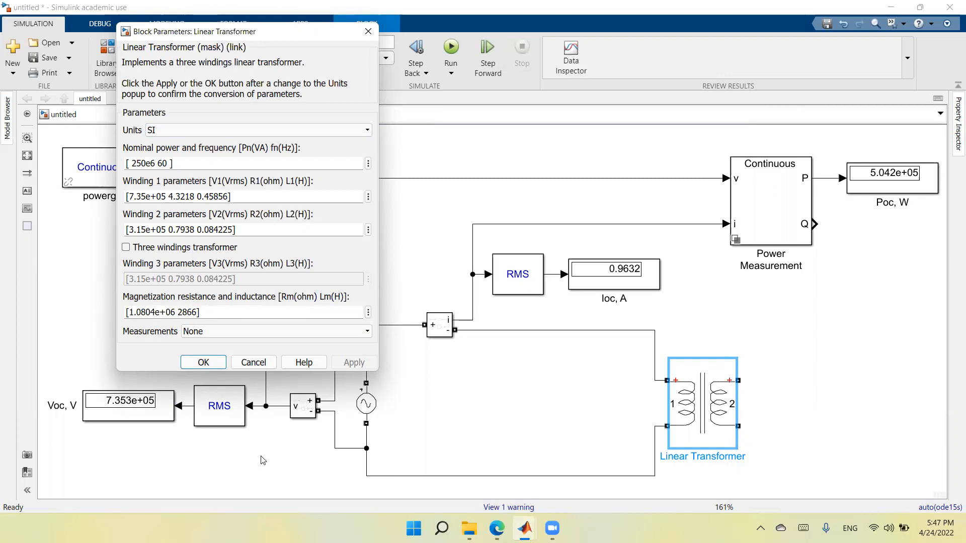
click(368, 31)
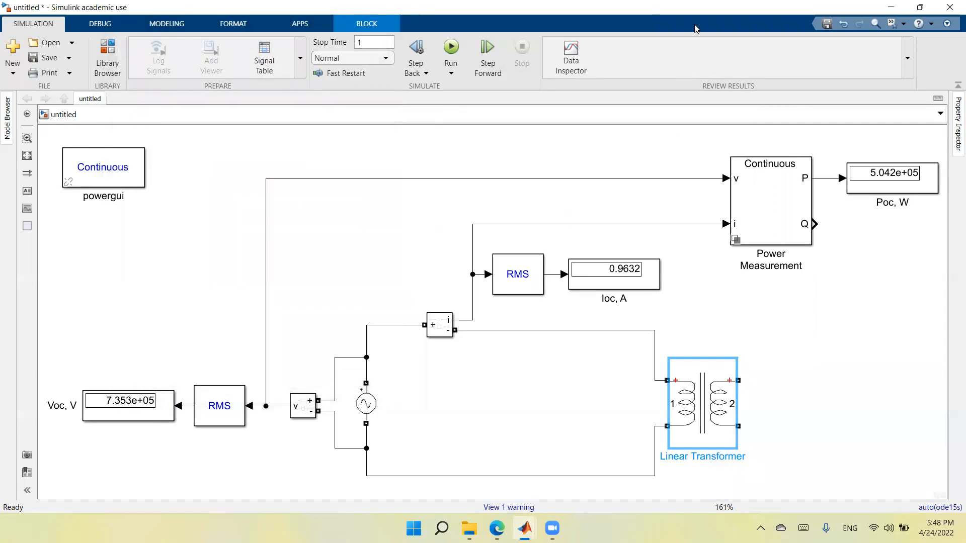